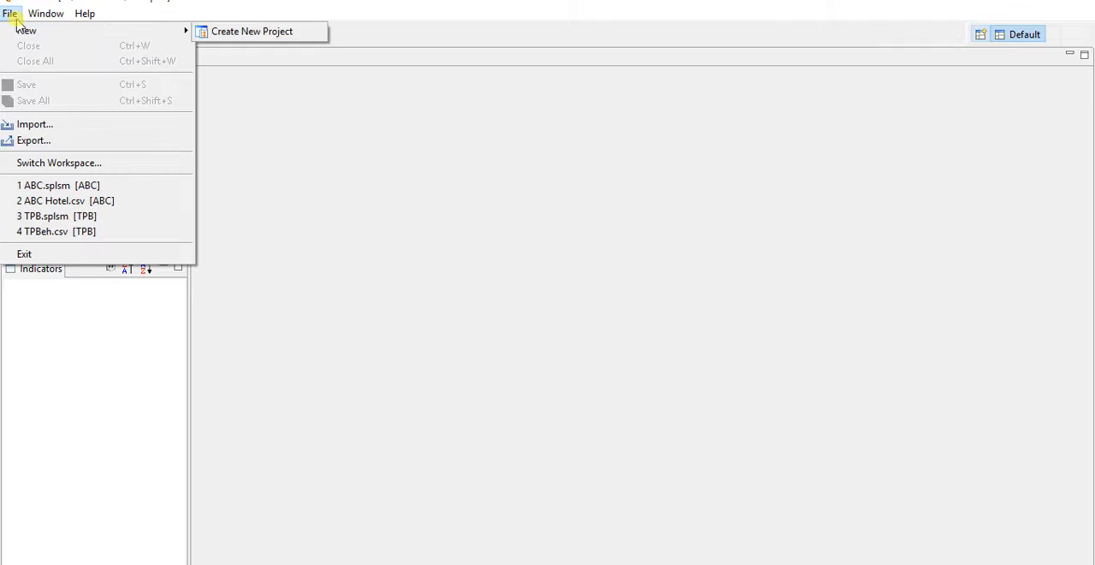
- Start a new project named TPB, keeping the import of indicator data enabled
{"action": "mouse_move", "coordinate": [127, 32]}
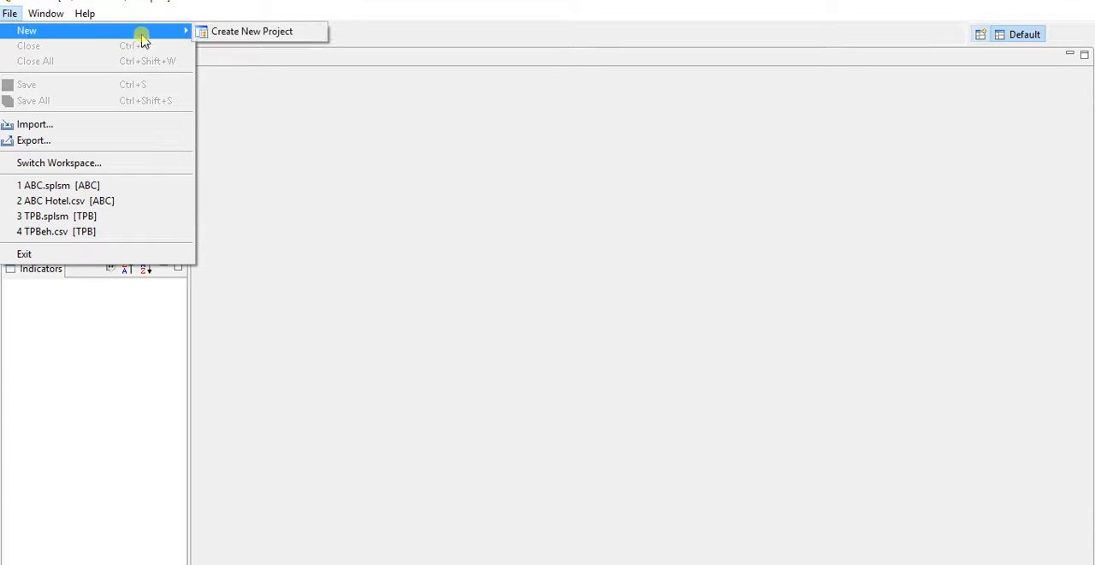
{"action": "left_click", "coordinate": [249, 36]}
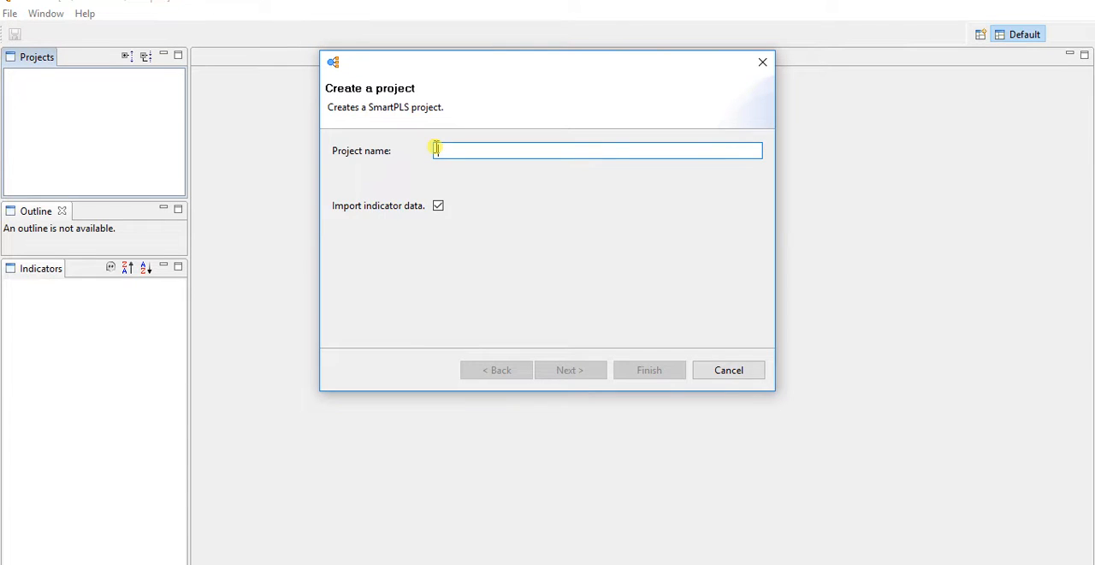
{"action": "type", "text": "TPB"}
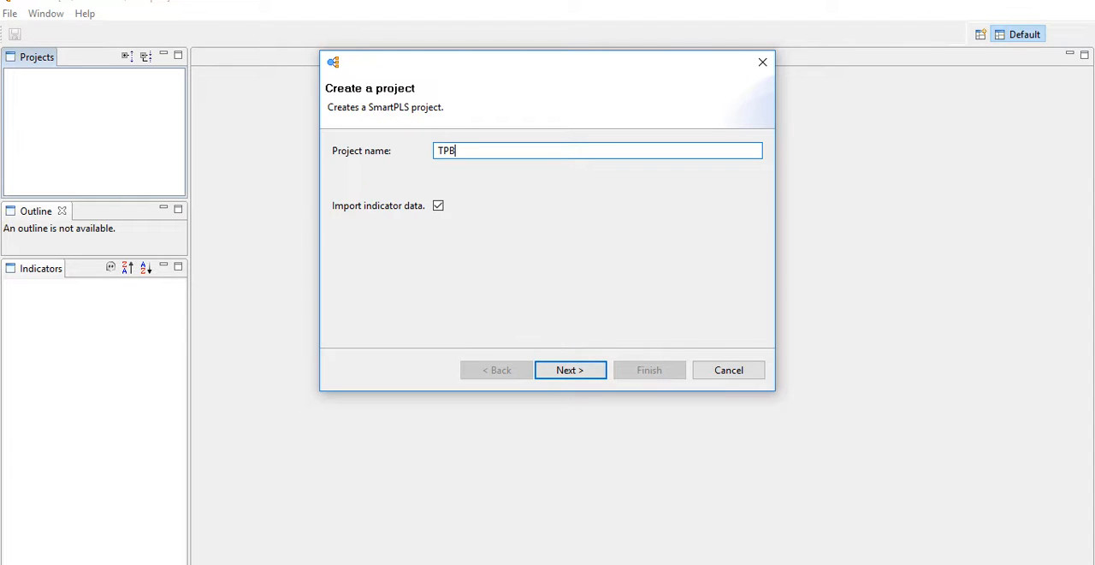
{"action": "left_click", "coordinate": [568, 373]}
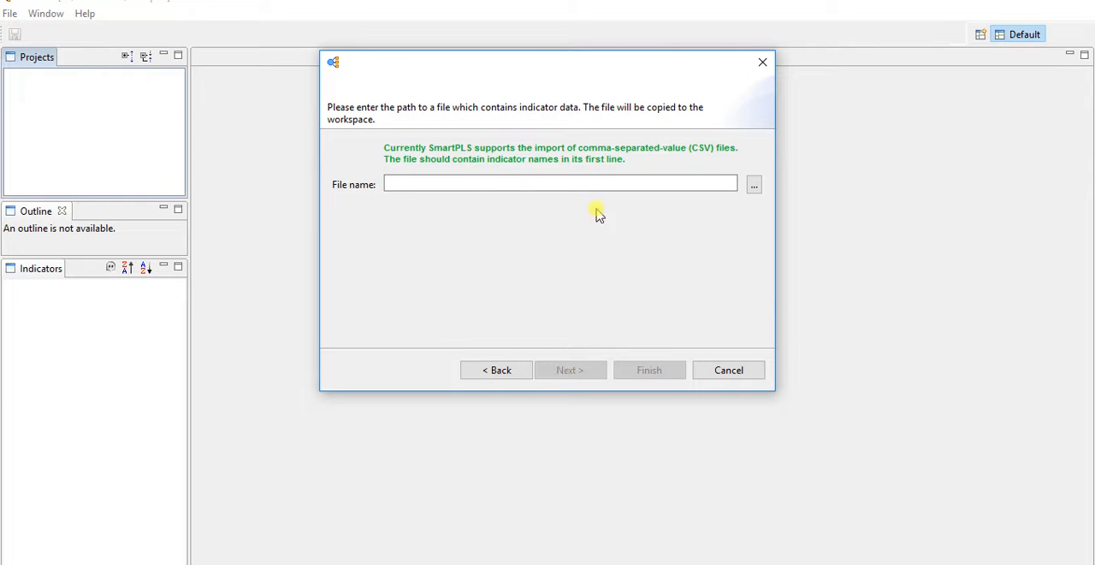
- Choose TPBeh.csv from the Desktop folder PLS\PLS SEM\Videos\Chapter-5 as the project's indicator data file
{"action": "left_click", "coordinate": [754, 186]}
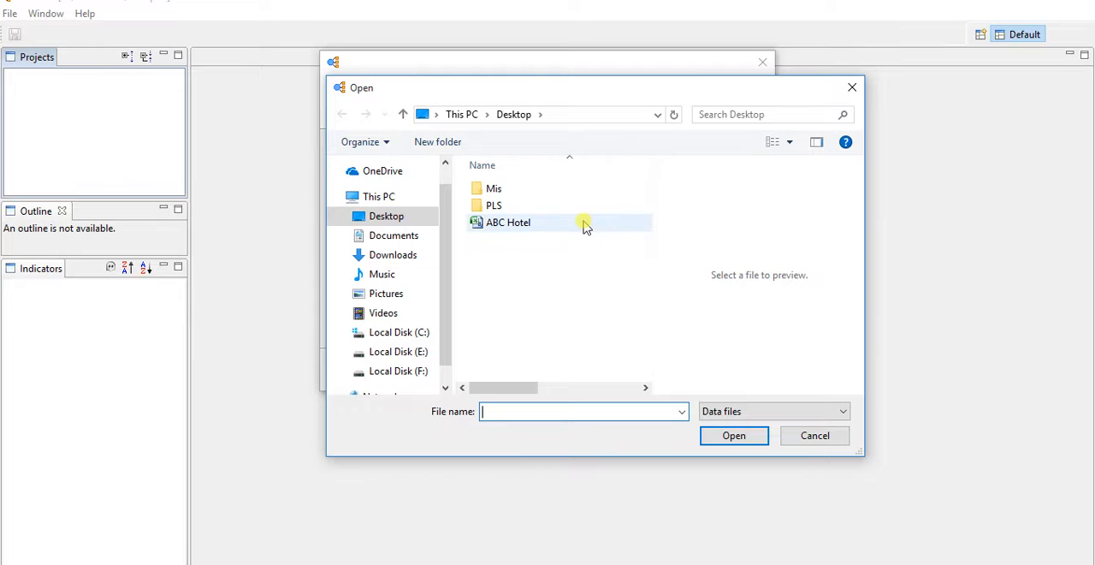
{"action": "double_click", "coordinate": [523, 210]}
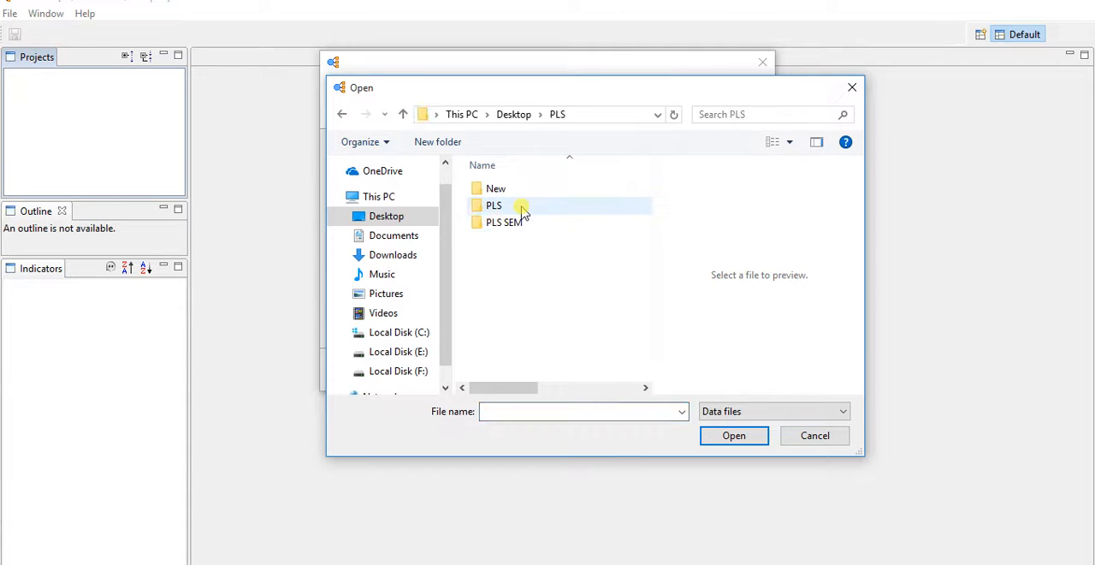
{"action": "double_click", "coordinate": [523, 223]}
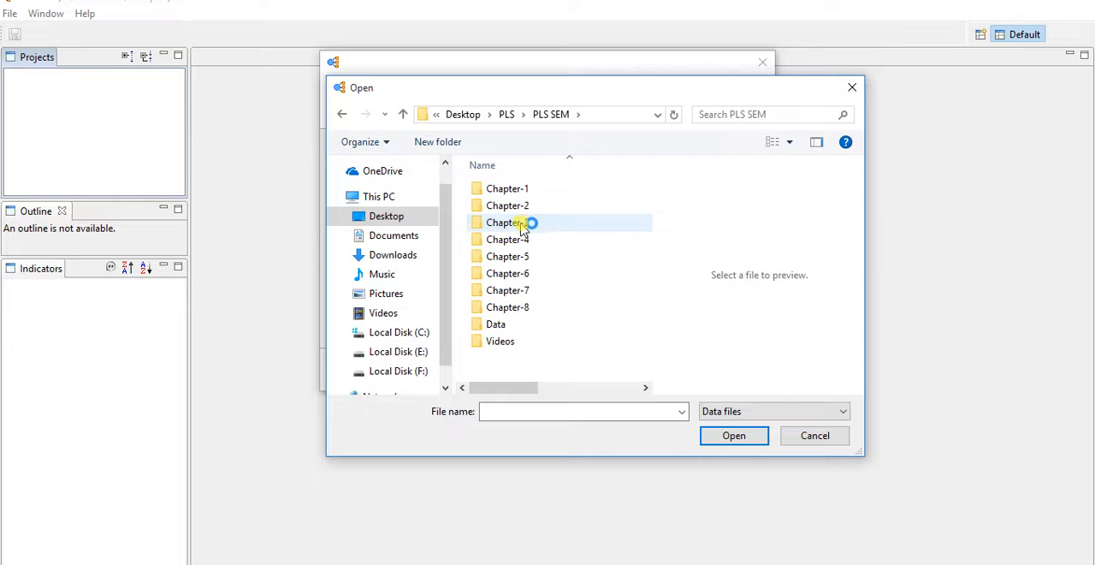
{"action": "double_click", "coordinate": [512, 342]}
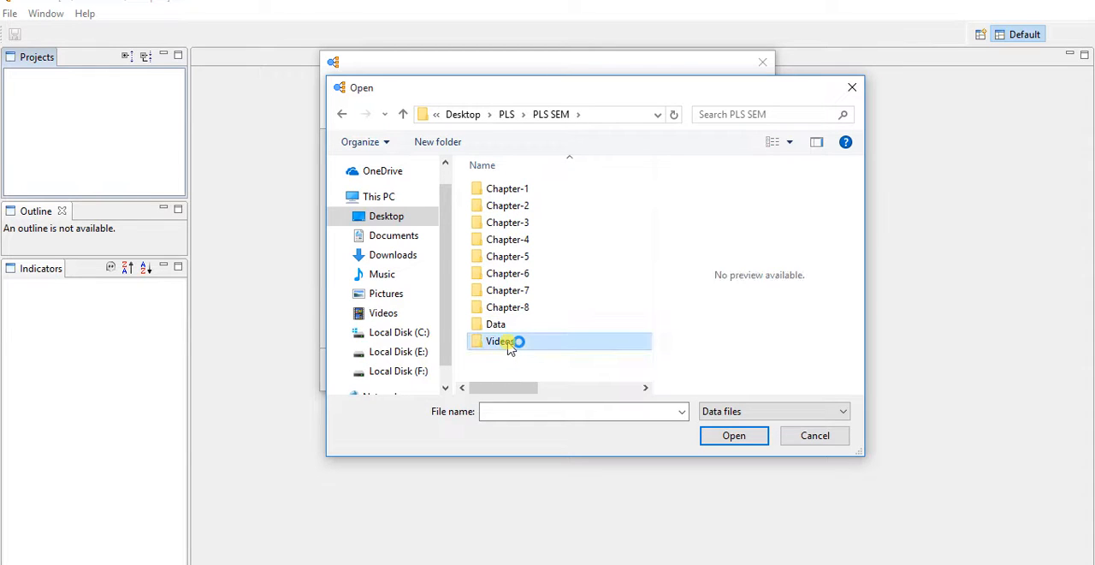
{"action": "left_click", "coordinate": [527, 257]}
{"action": "double_click", "coordinate": [526, 257]}
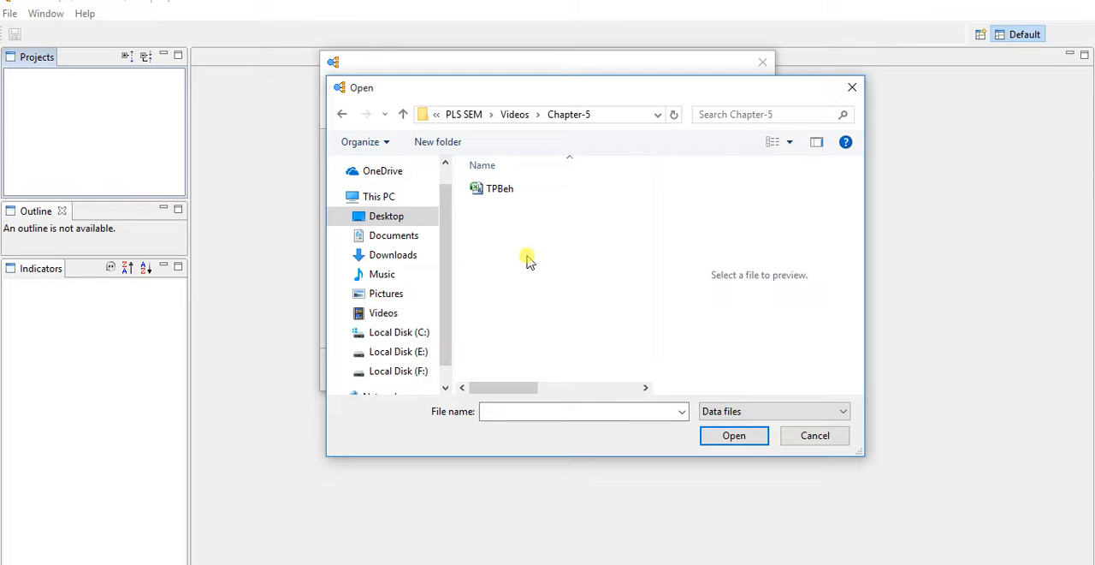
{"action": "double_click", "coordinate": [505, 192]}
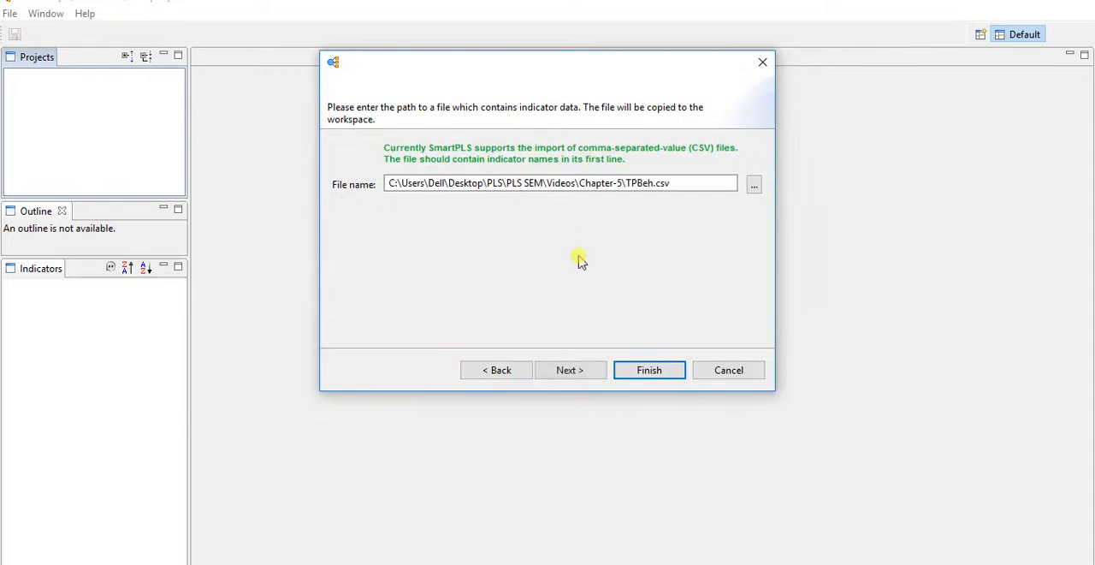
- Declare that the indicator data contains missing values, set the missing value to -99, and finish creating the project
{"action": "left_click", "coordinate": [570, 373]}
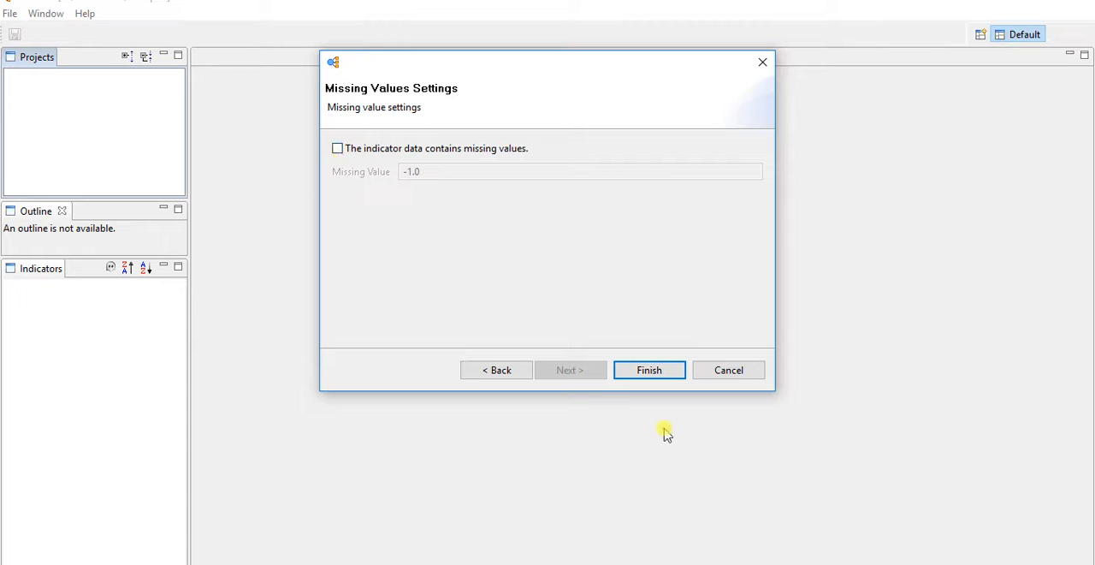
{"action": "left_click", "coordinate": [338, 150]}
{"action": "left_click_drag", "start_coordinate": [423, 170], "coordinate": [408, 169]}
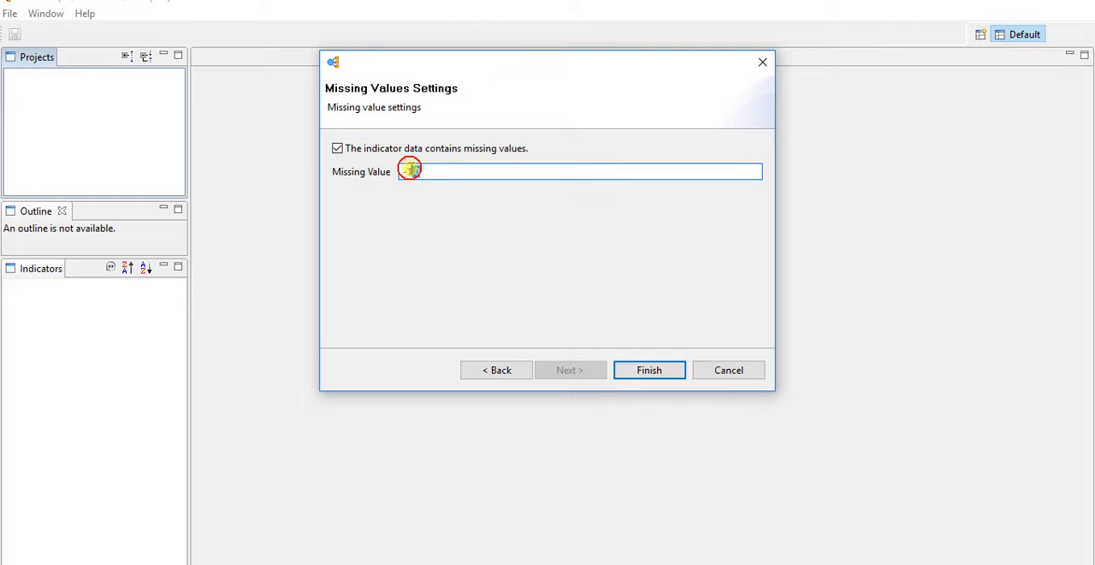
{"action": "type", "text": "-99"}
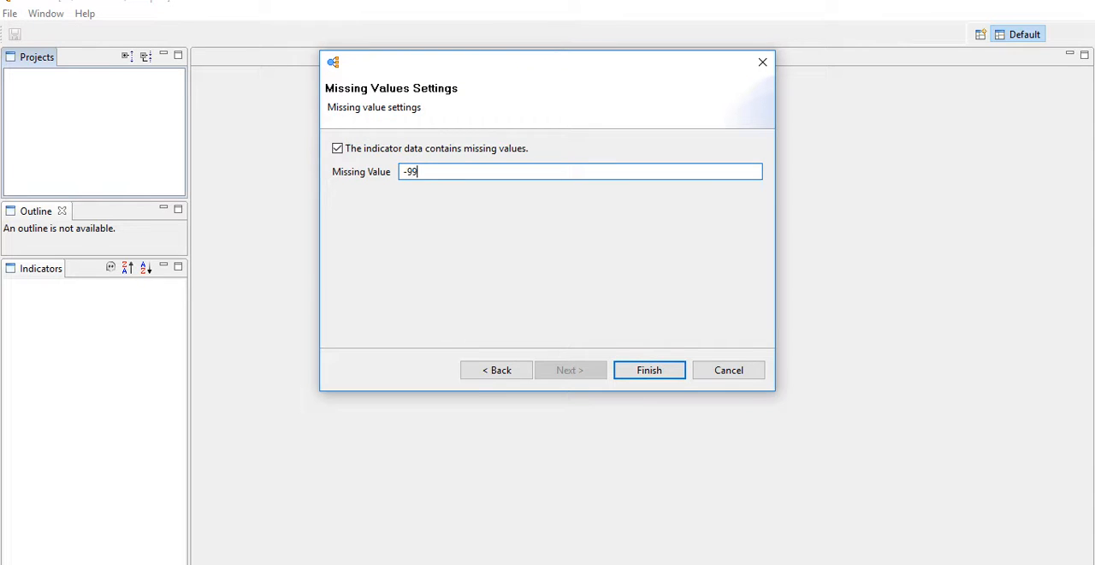
{"action": "left_click", "coordinate": [646, 373]}
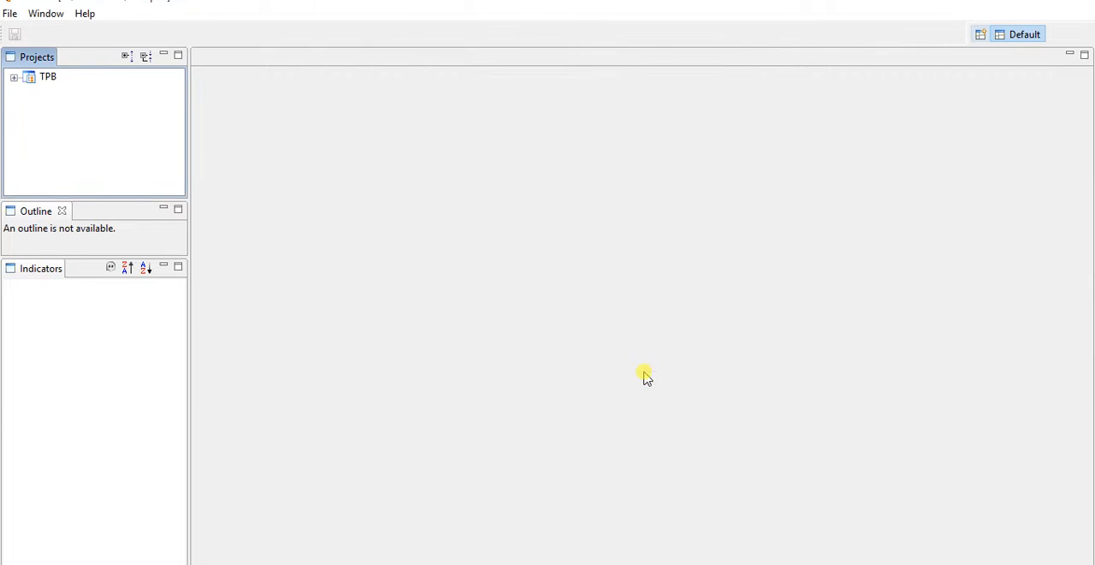
- Expand the TPB project and open TPBeh.csv to inspect the imported indicator data
{"action": "right_click", "coordinate": [34, 83]}
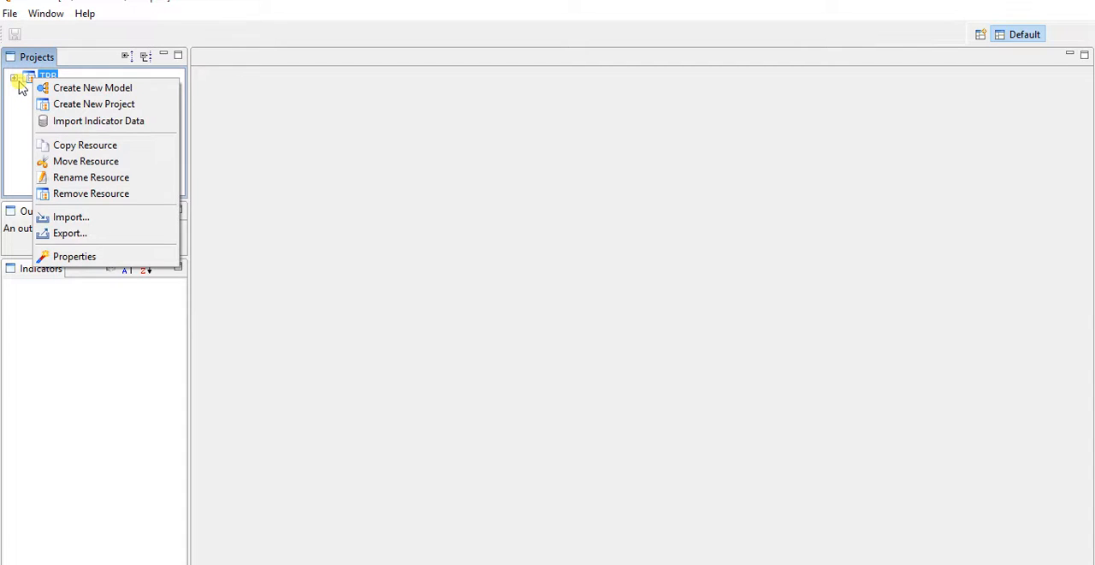
{"action": "left_click", "coordinate": [17, 81]}
{"action": "left_click", "coordinate": [15, 79]}
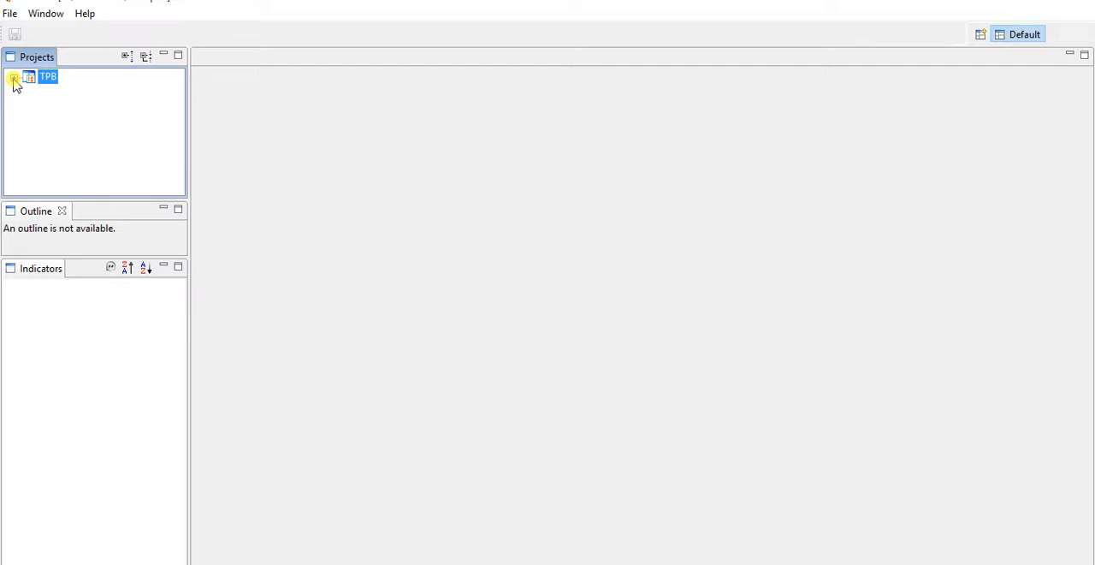
{"action": "left_click", "coordinate": [15, 79]}
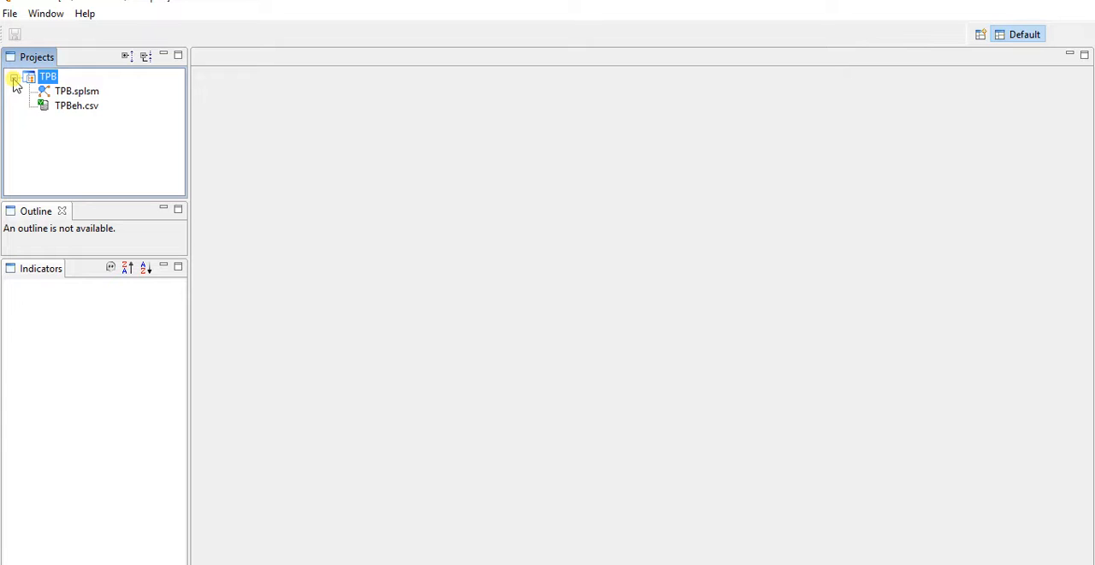
{"action": "double_click", "coordinate": [74, 107]}
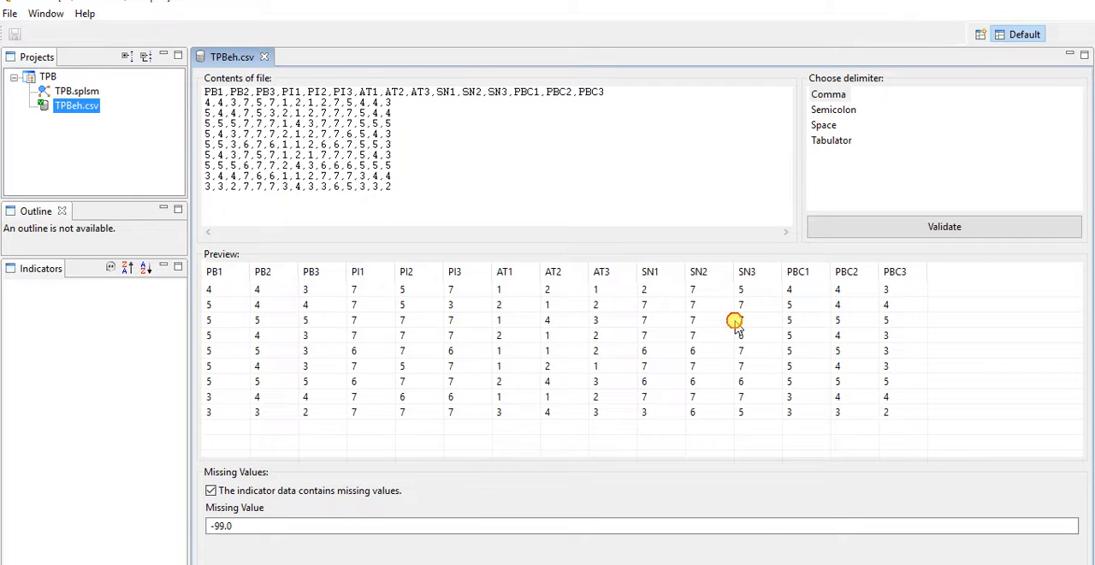
- Open the TPB.splsm model and place five latent variables: three in a vertical column and two side by side to the right of it
{"action": "left_click", "coordinate": [68, 93]}
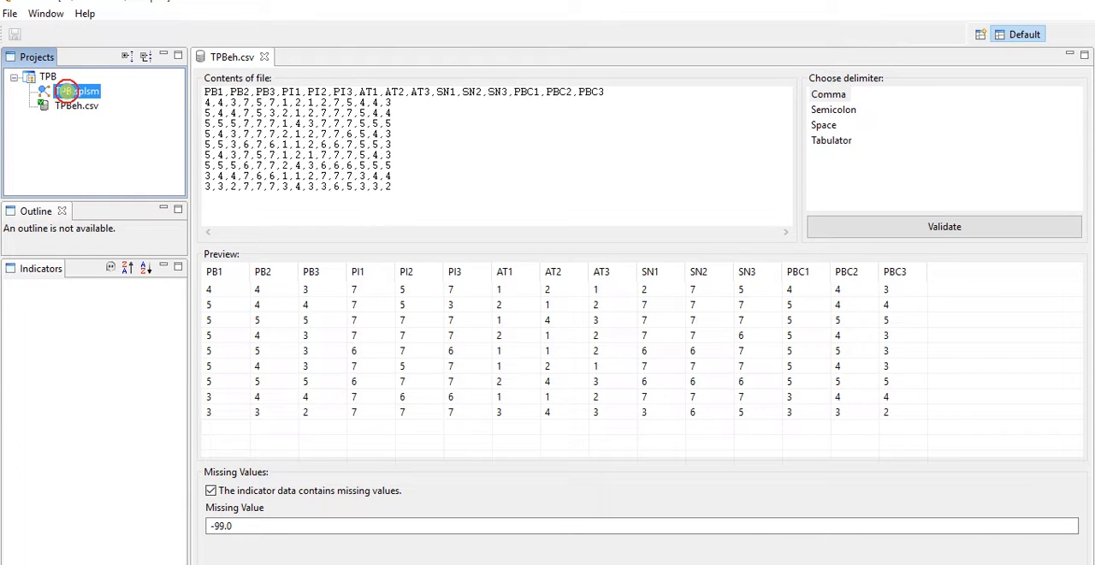
{"action": "double_click", "coordinate": [64, 91]}
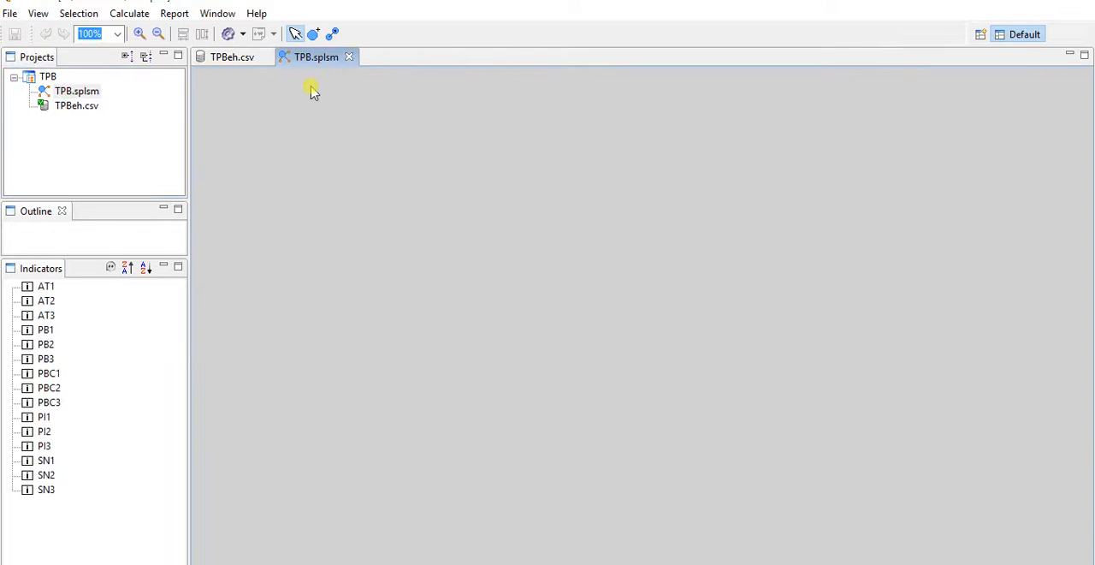
{"action": "left_click", "coordinate": [313, 33]}
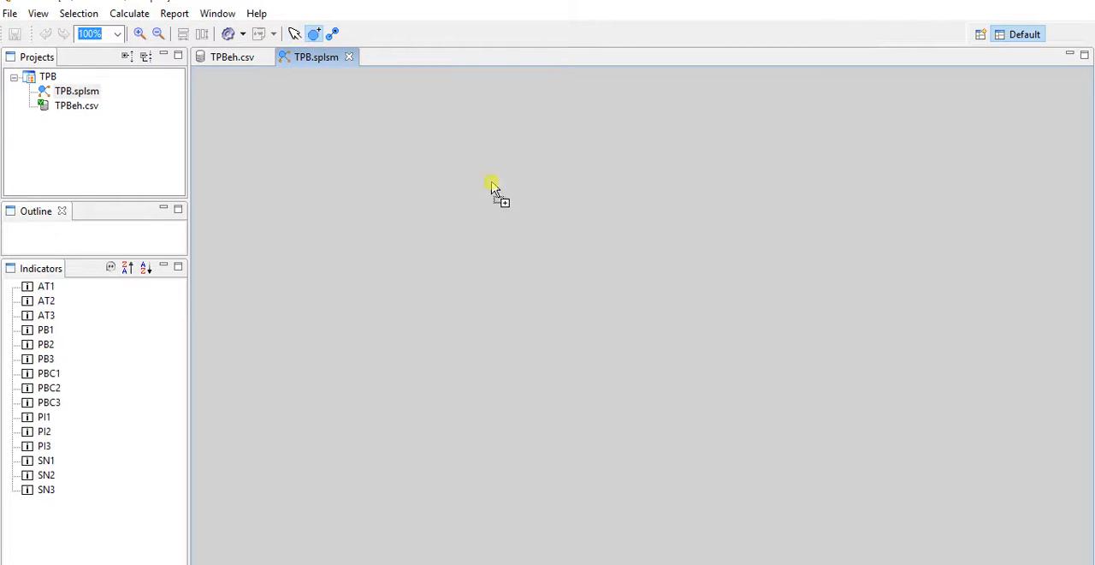
{"action": "left_click", "coordinate": [628, 255]}
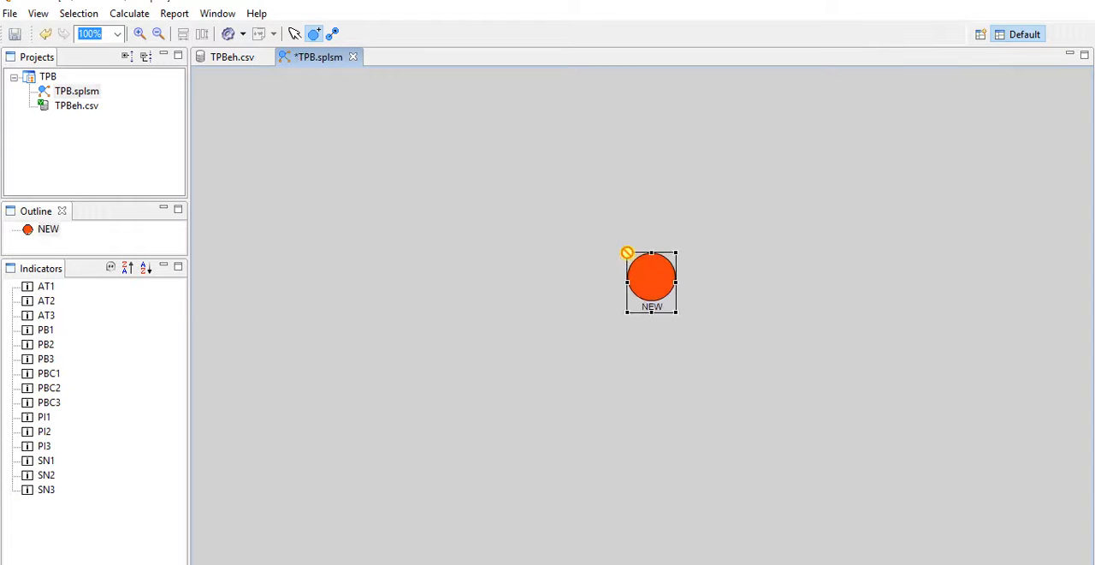
{"action": "left_click", "coordinate": [523, 254]}
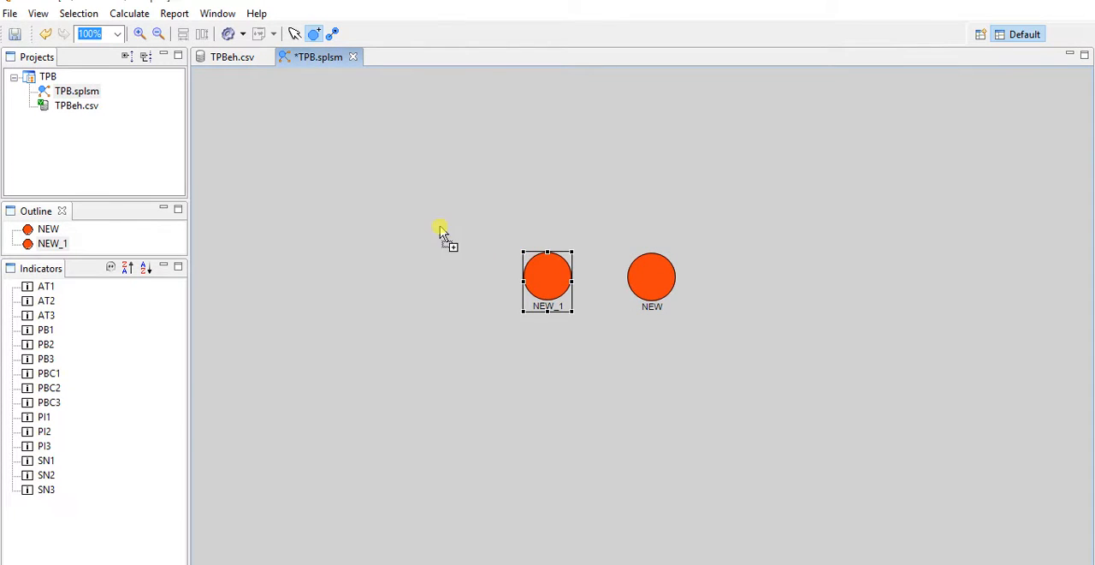
{"action": "left_click", "coordinate": [360, 139]}
{"action": "left_click", "coordinate": [373, 255]}
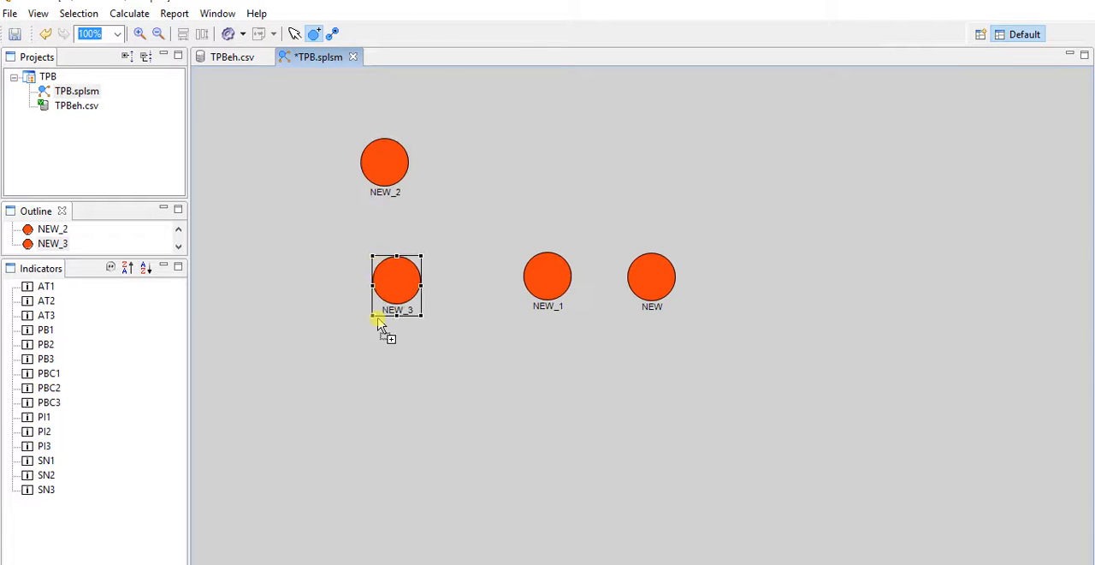
{"action": "left_click", "coordinate": [380, 388]}
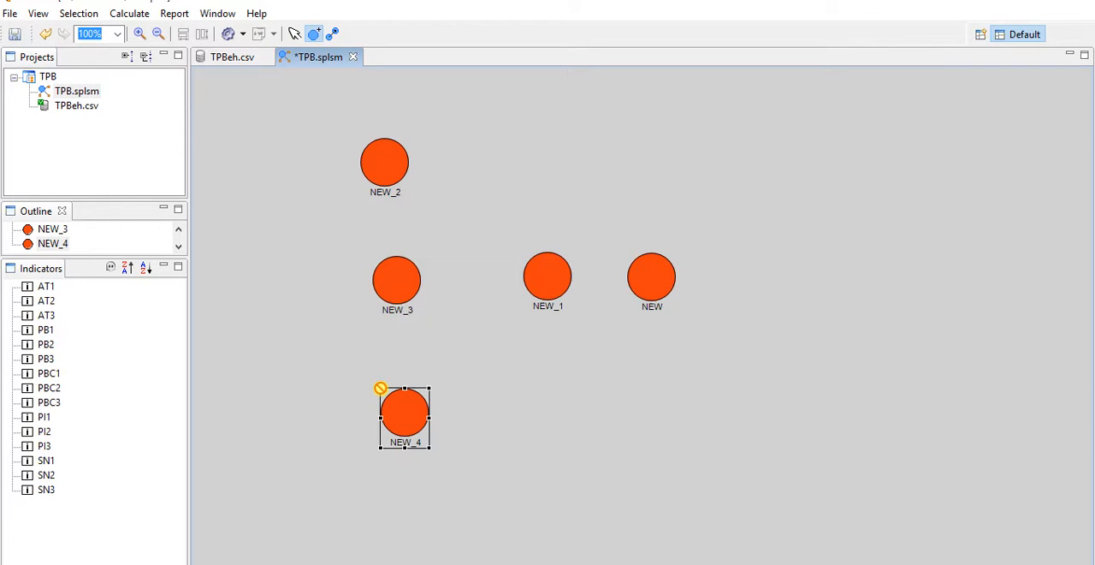
{"action": "left_click", "coordinate": [295, 34]}
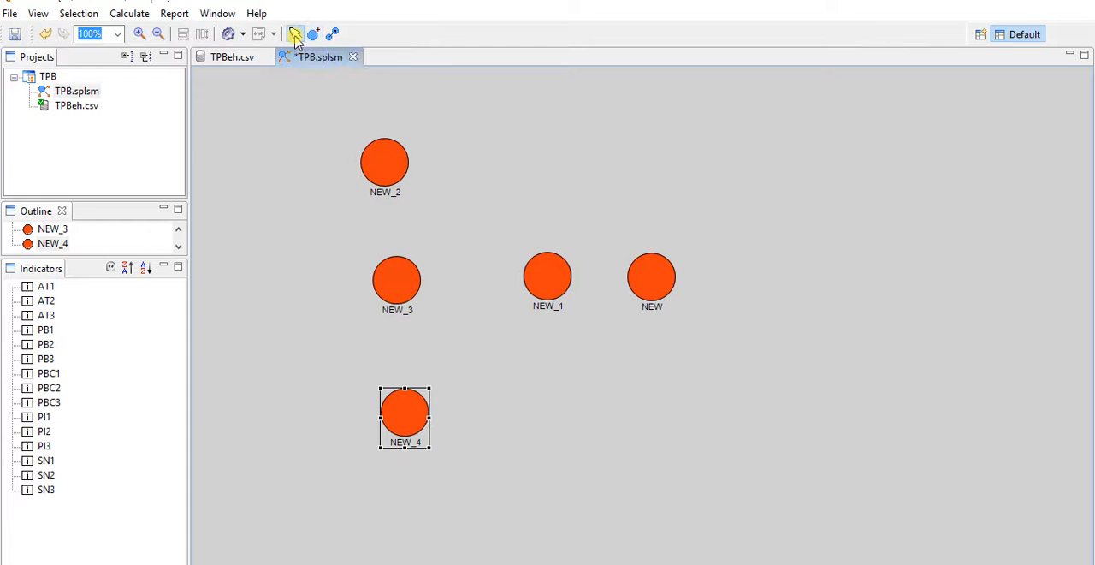
- Rename the rightmost latent variable to BEHAVIOR, checking the Theory of Planned Behavior reference diagram for the construct names
{"action": "left_click", "coordinate": [648, 283]}
{"action": "right_click", "coordinate": [646, 278]}
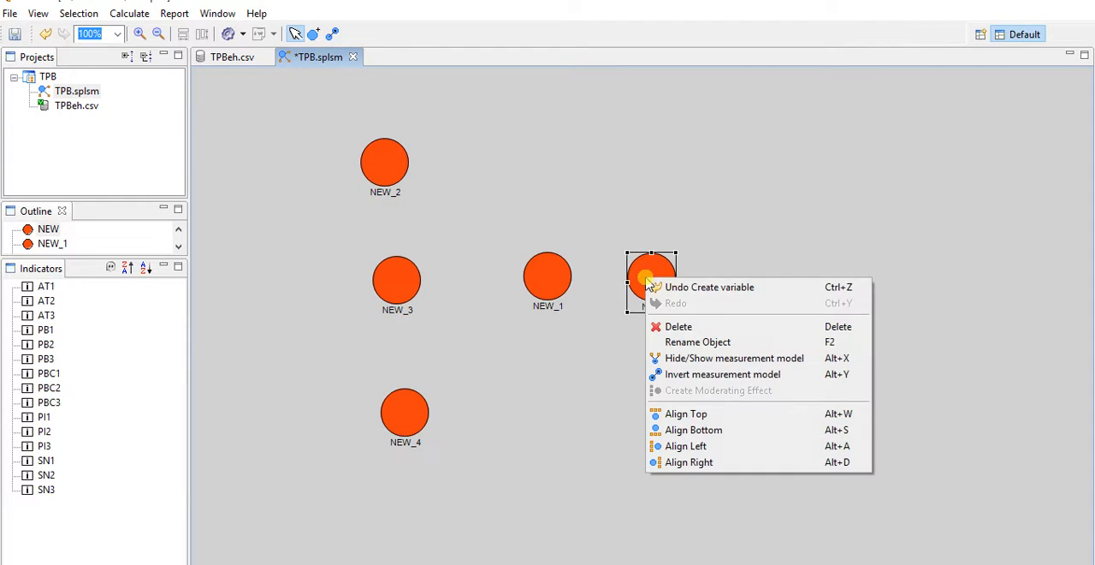
{"action": "left_click", "coordinate": [707, 342]}
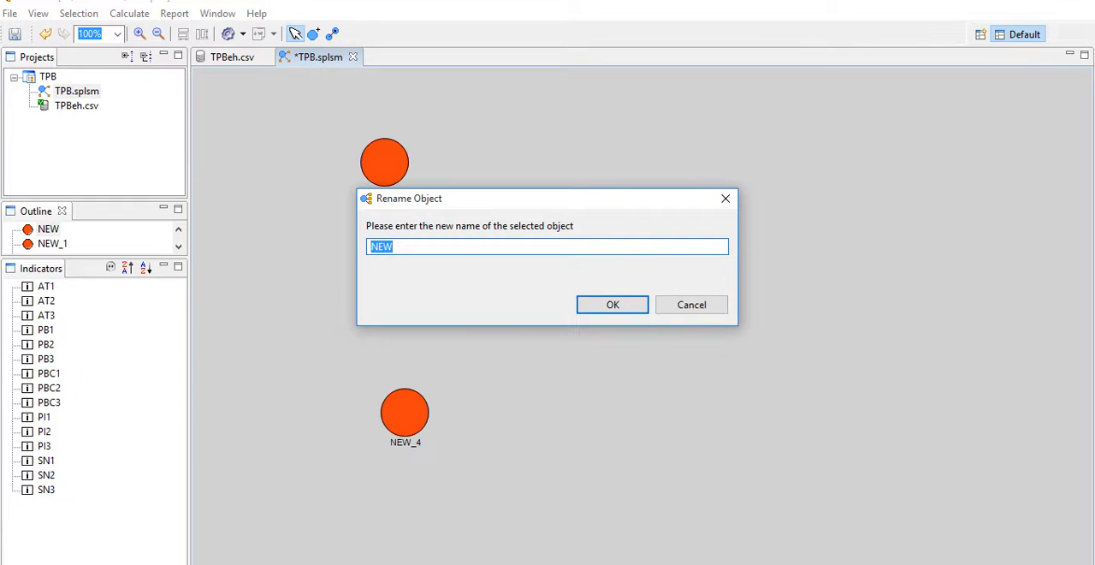
{"action": "left_click", "coordinate": [604, 537]}
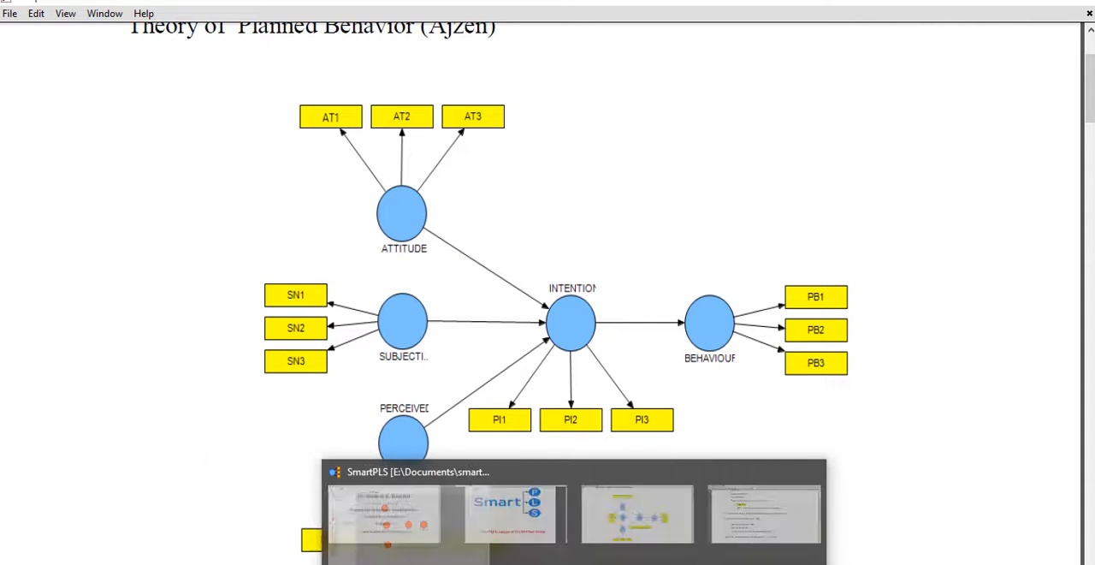
{"action": "left_click", "coordinate": [648, 563]}
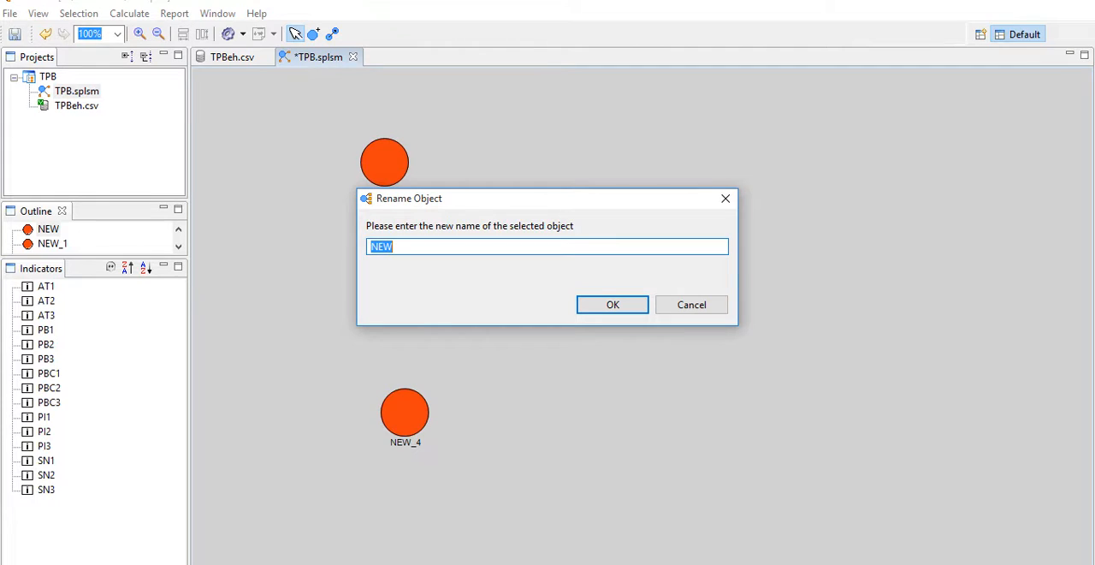
{"action": "type", "text": "BEHAVIOR"}
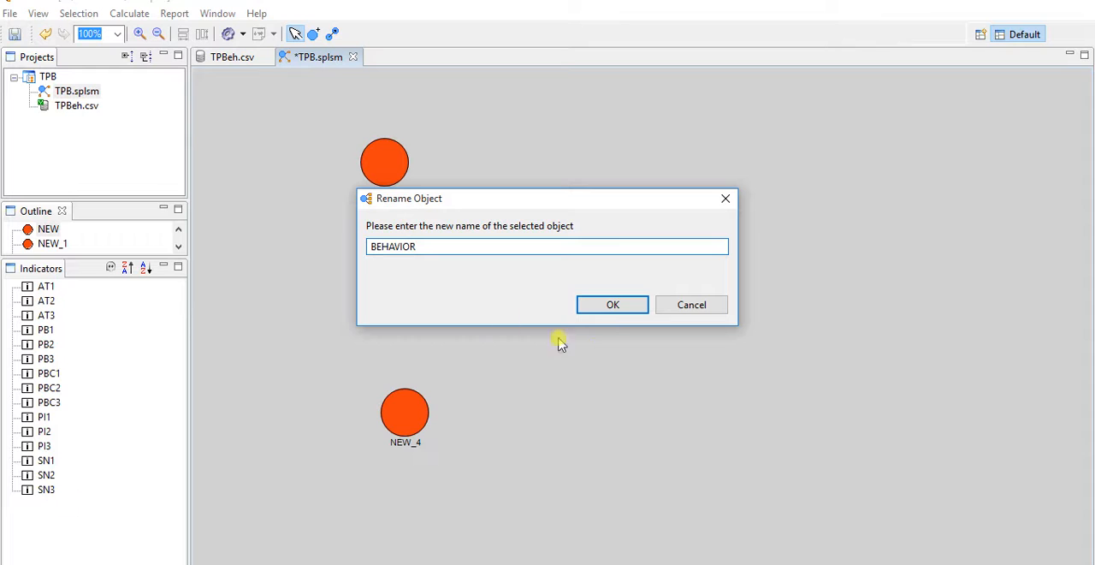
{"action": "left_click", "coordinate": [602, 307]}
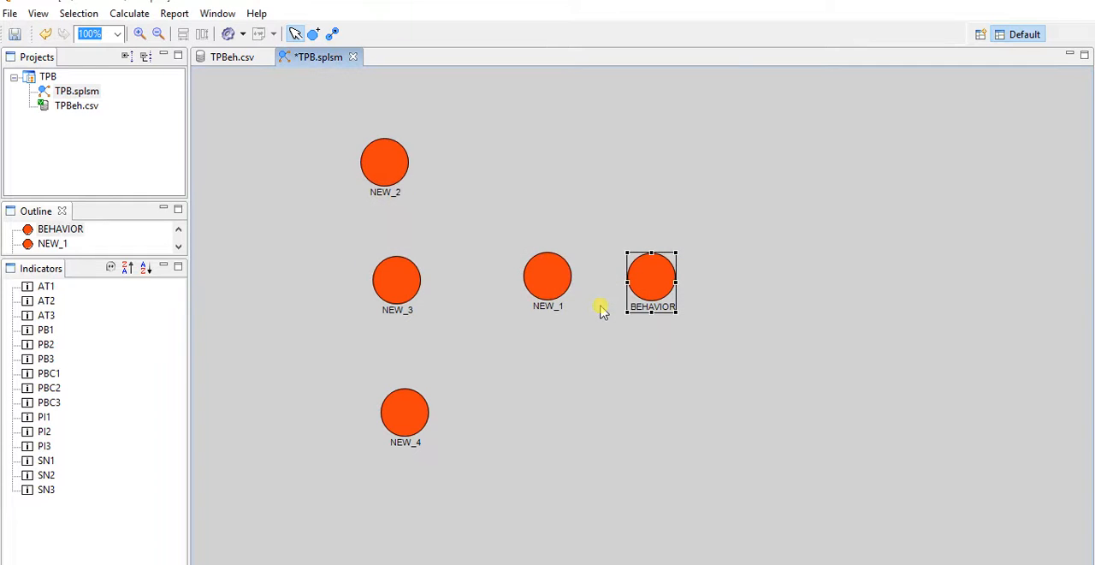
- Rename the middle latent variable, beside BEHAVIOR, to INTENTION
{"action": "right_click", "coordinate": [543, 287]}
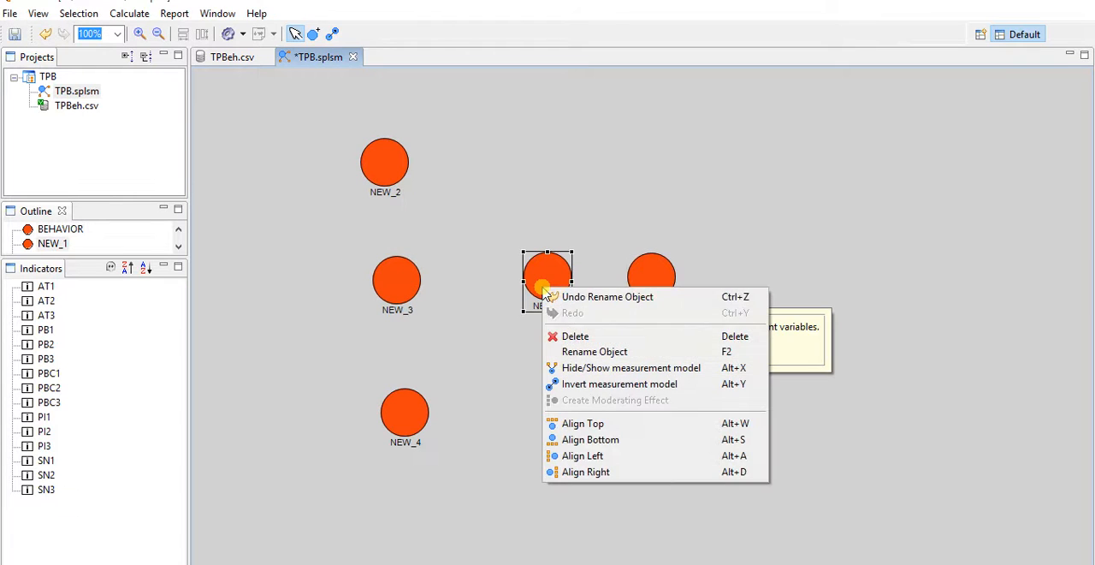
{"action": "left_click", "coordinate": [591, 352]}
{"action": "type", "text": "INTENTION"}
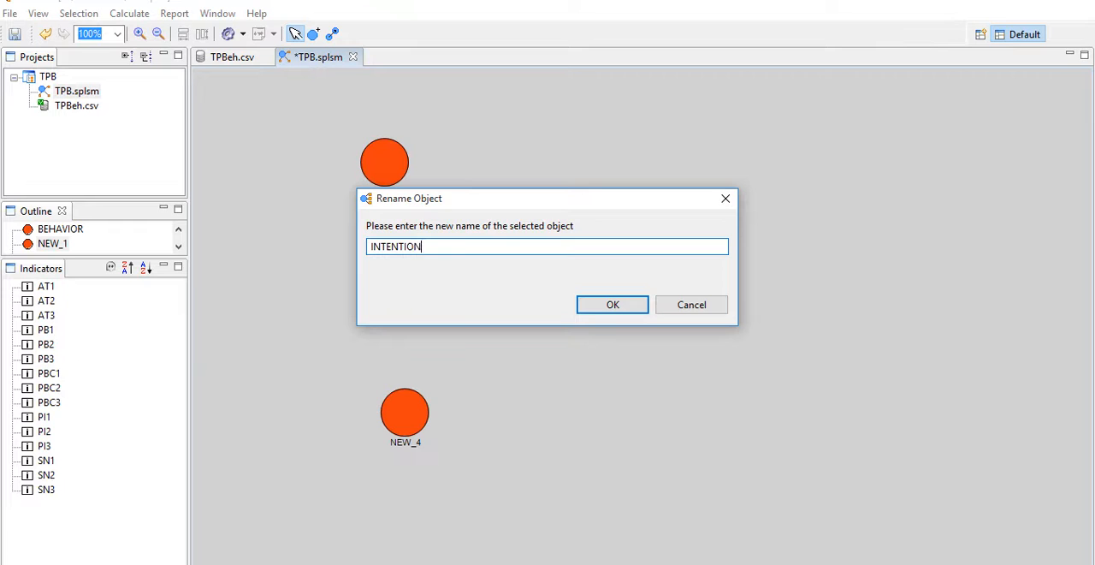
{"action": "left_click", "coordinate": [615, 306]}
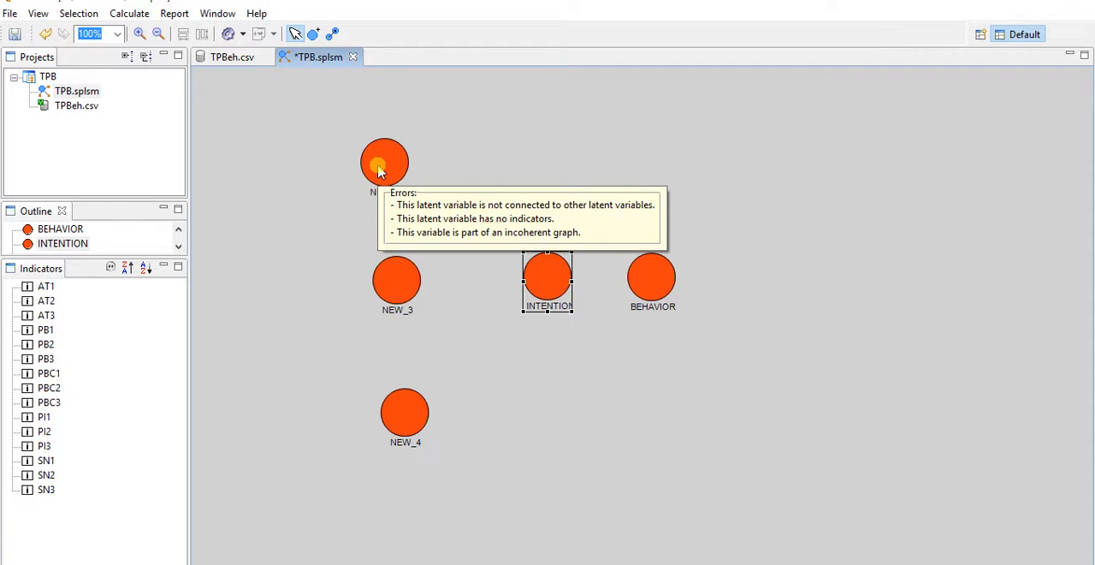
- Rename the uppermost latent variable of the vertical column to ATTITUDE
{"action": "right_click", "coordinate": [381, 170]}
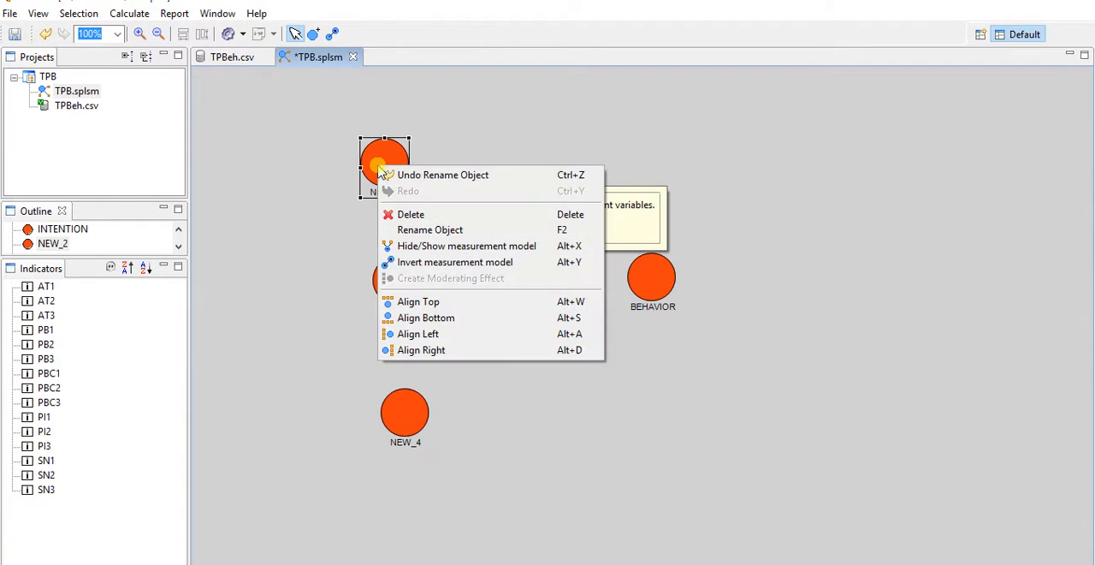
{"action": "left_click", "coordinate": [439, 231]}
{"action": "type", "text": "ATTITUDE"}
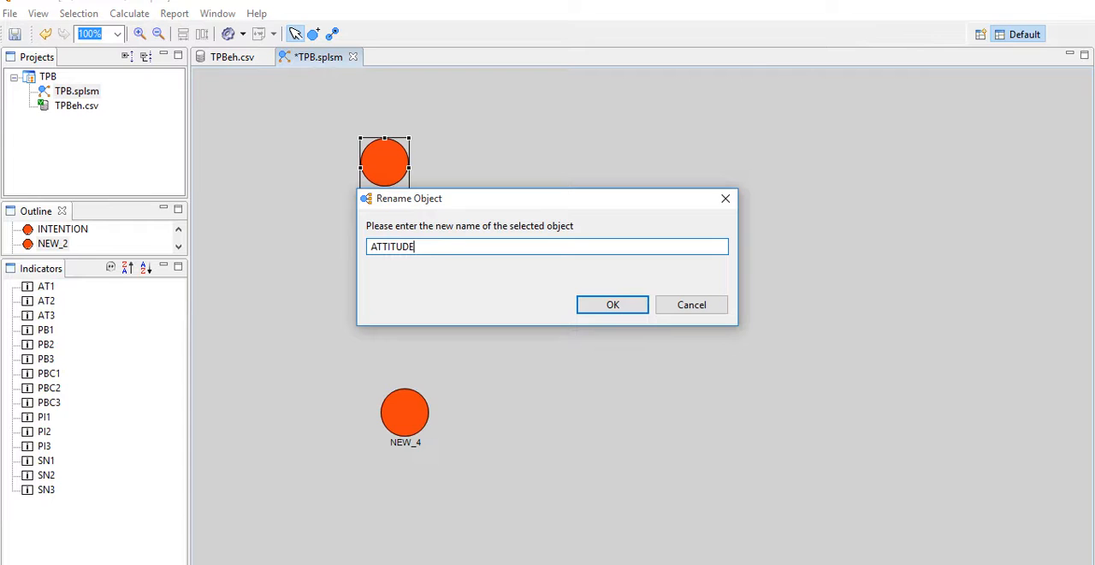
{"action": "left_click", "coordinate": [609, 304]}
- Rename the middle latent variable of the vertical column to SUBJECTIVE
{"action": "left_click", "coordinate": [386, 287]}
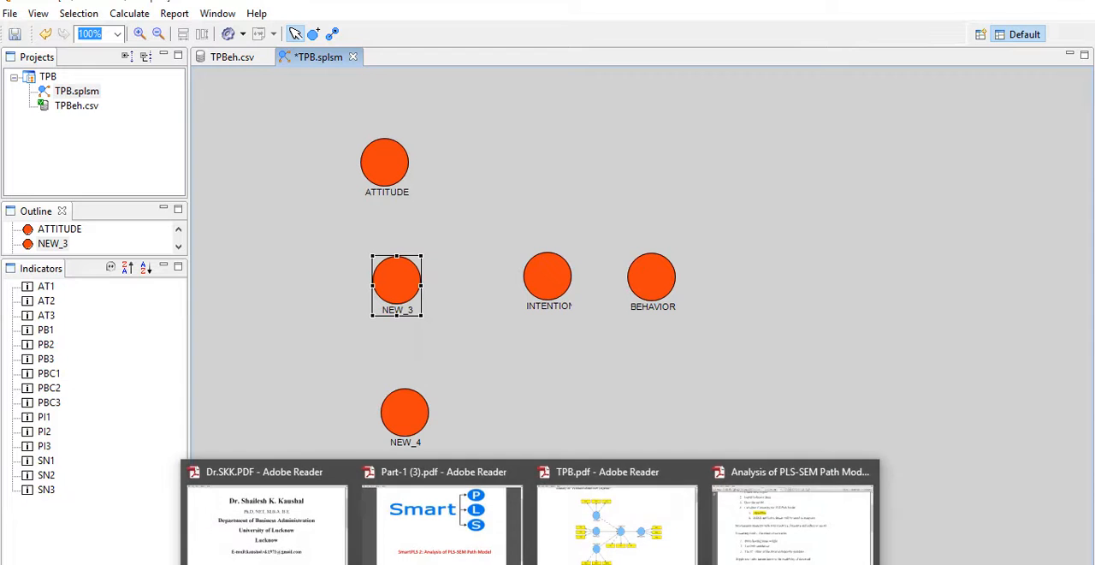
{"action": "mouse_move", "coordinate": [607, 546]}
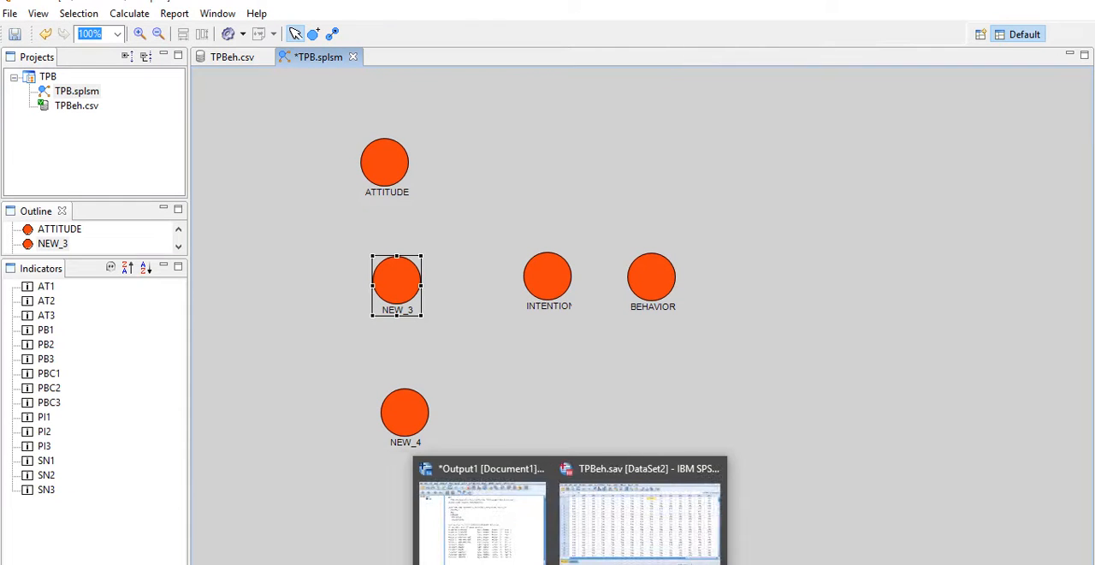
{"action": "right_click", "coordinate": [398, 294]}
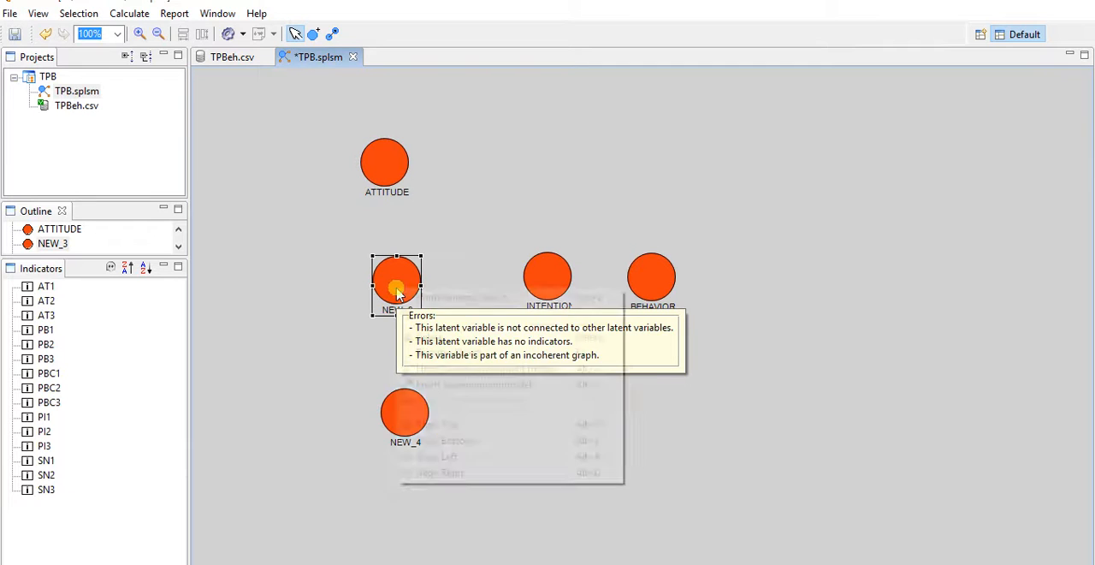
{"action": "left_click", "coordinate": [443, 357]}
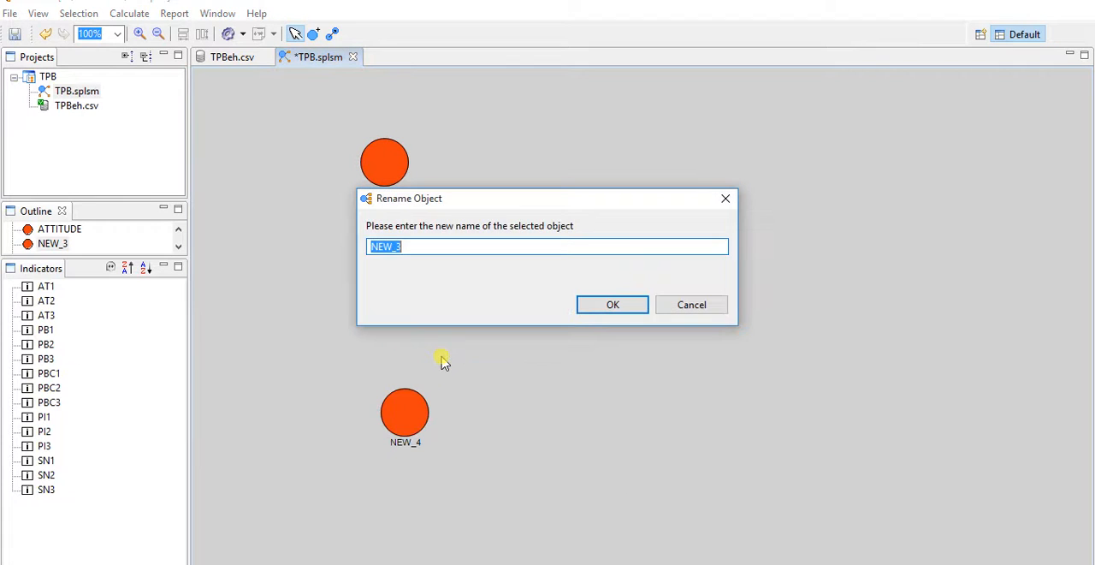
{"action": "type", "text": "SUBJECTIVE"}
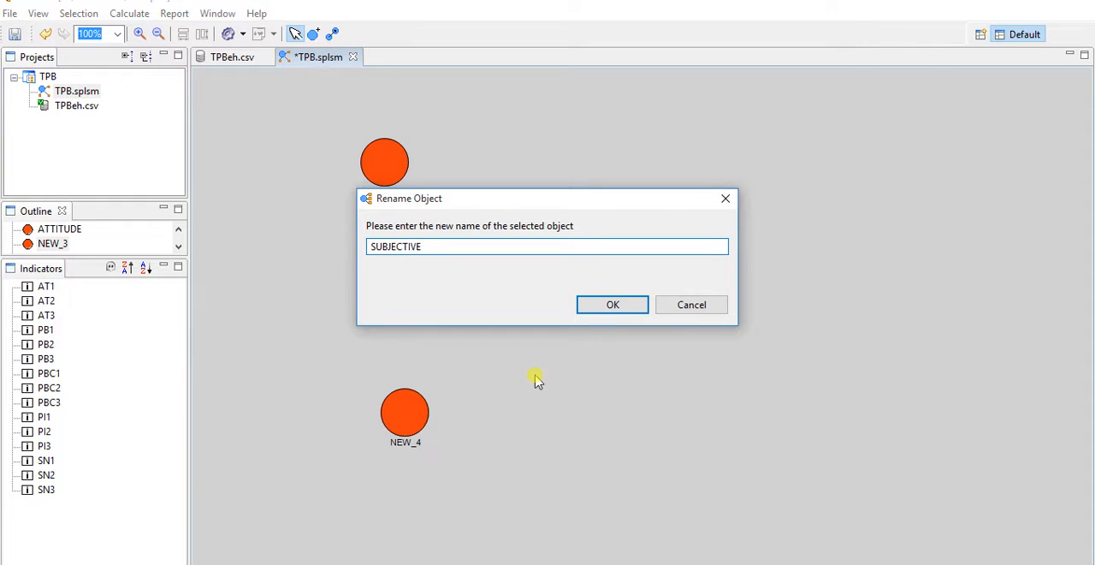
{"action": "left_click", "coordinate": [614, 306]}
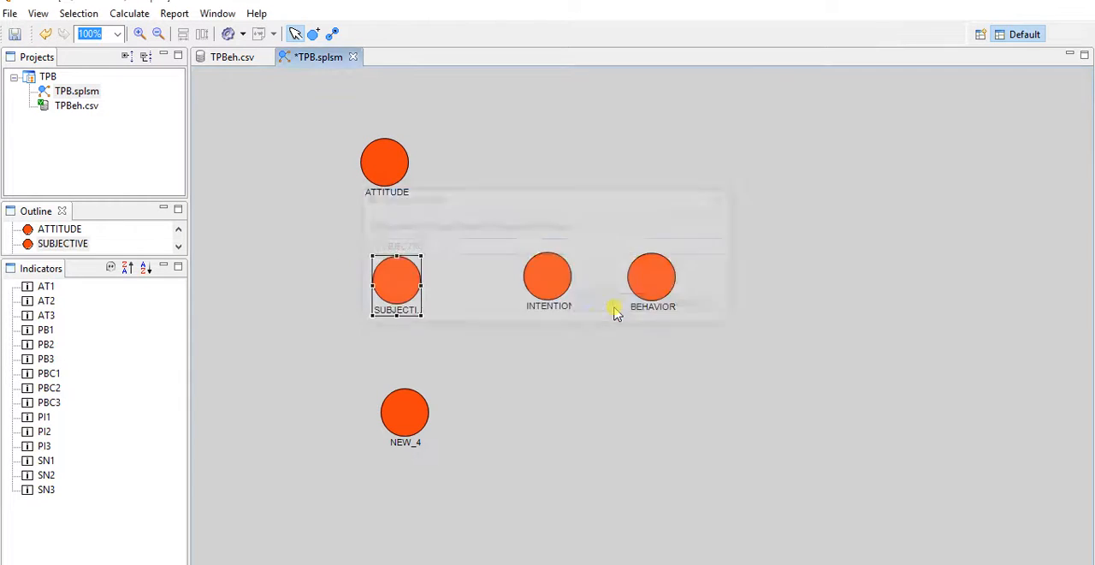
- Rename the lowest latent variable of the vertical column to PERCEIVED
{"action": "right_click", "coordinate": [399, 409]}
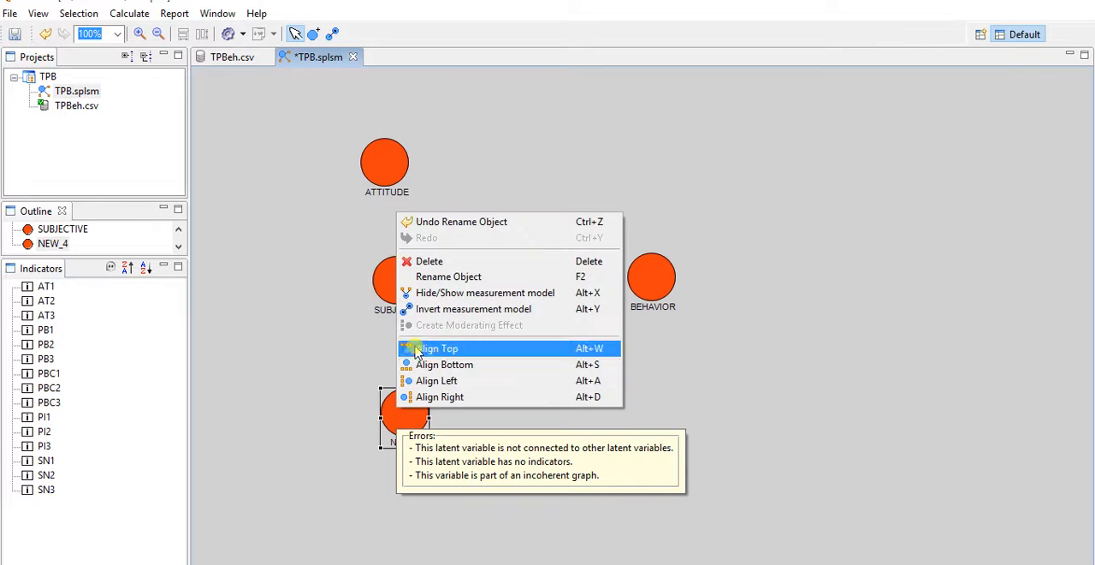
{"action": "left_click", "coordinate": [439, 279]}
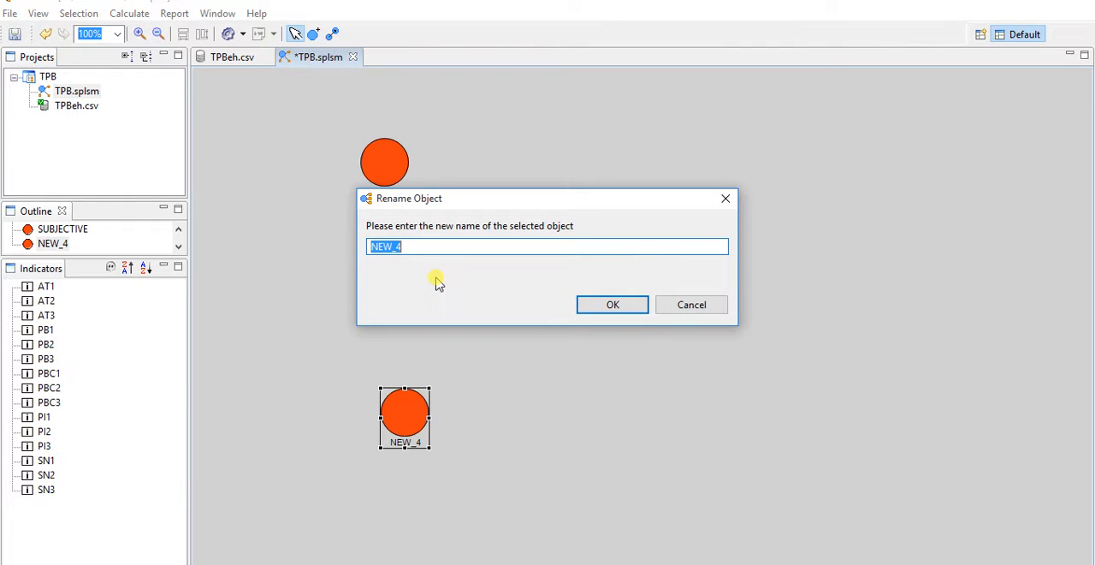
{"action": "type", "text": "PERCEIVED"}
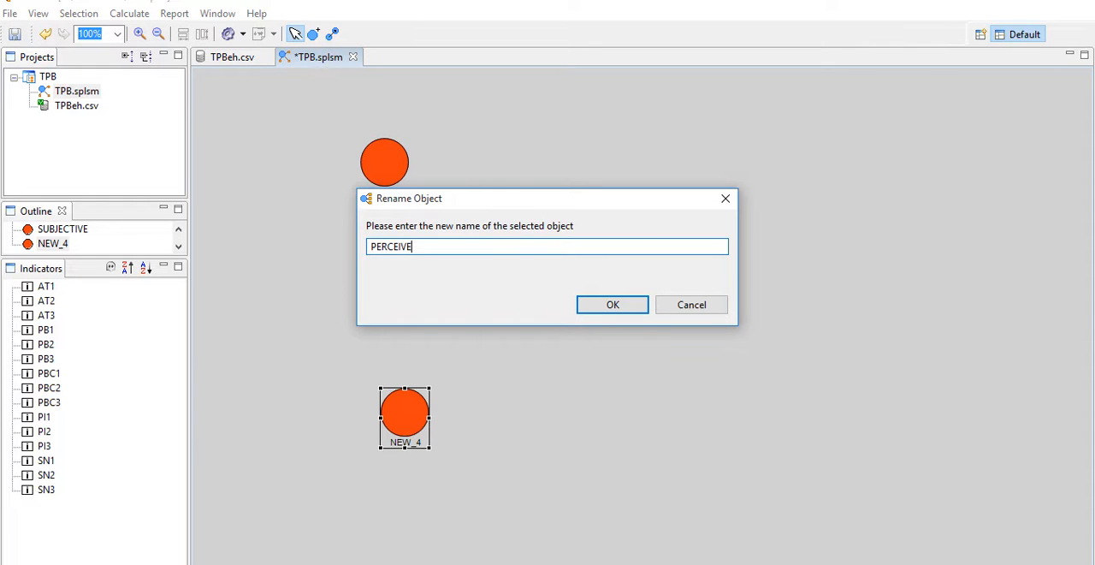
{"action": "left_click", "coordinate": [619, 304]}
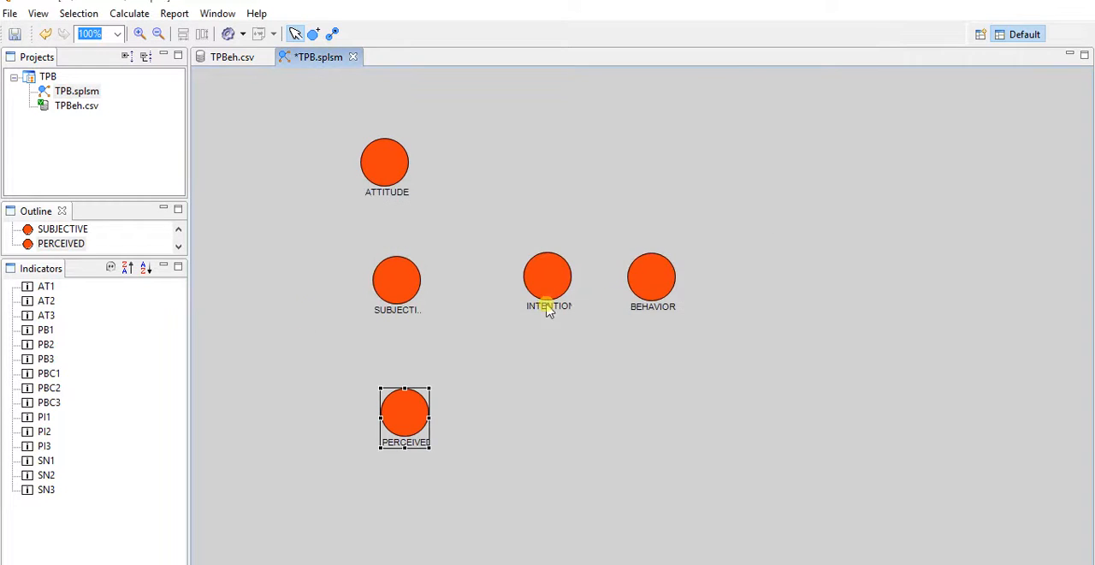
- Assign indicators AT1 to AT3 to ATTITUDE and indicators PB1 to PB3 to BEHAVIOR
{"action": "left_click", "coordinate": [46, 287]}
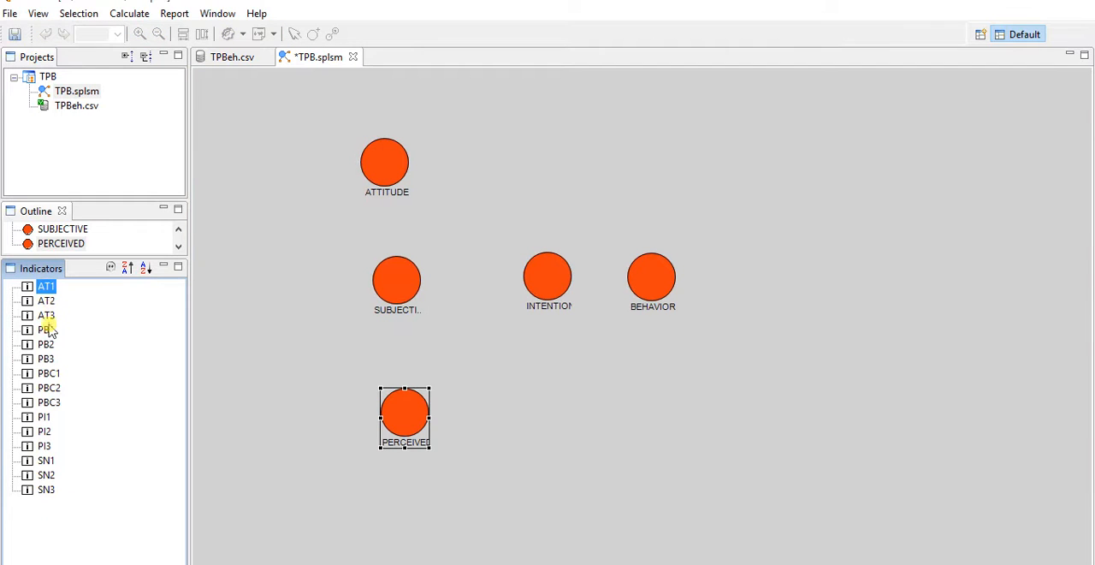
{"action": "left_click", "coordinate": [46, 316], "text": "shift"}
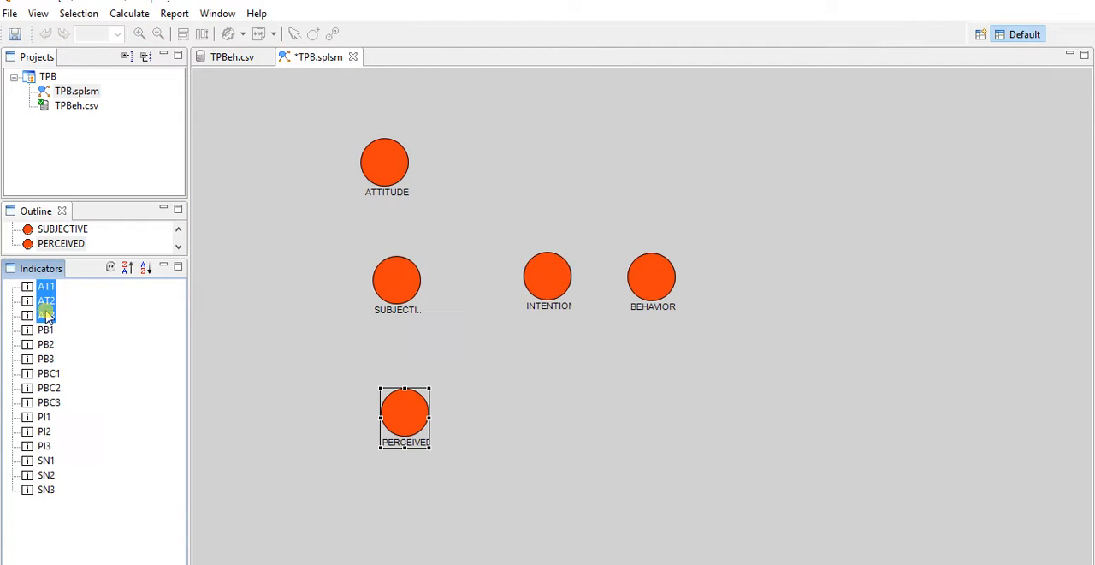
{"action": "left_click_drag", "start_coordinate": [41, 308], "coordinate": [387, 160]}
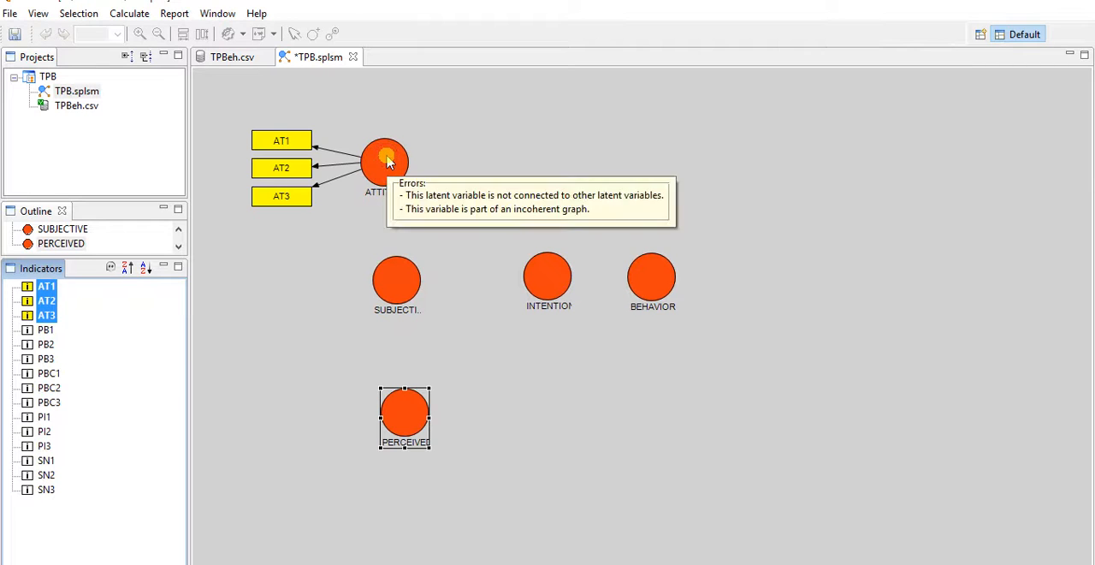
{"action": "left_click", "coordinate": [41, 330]}
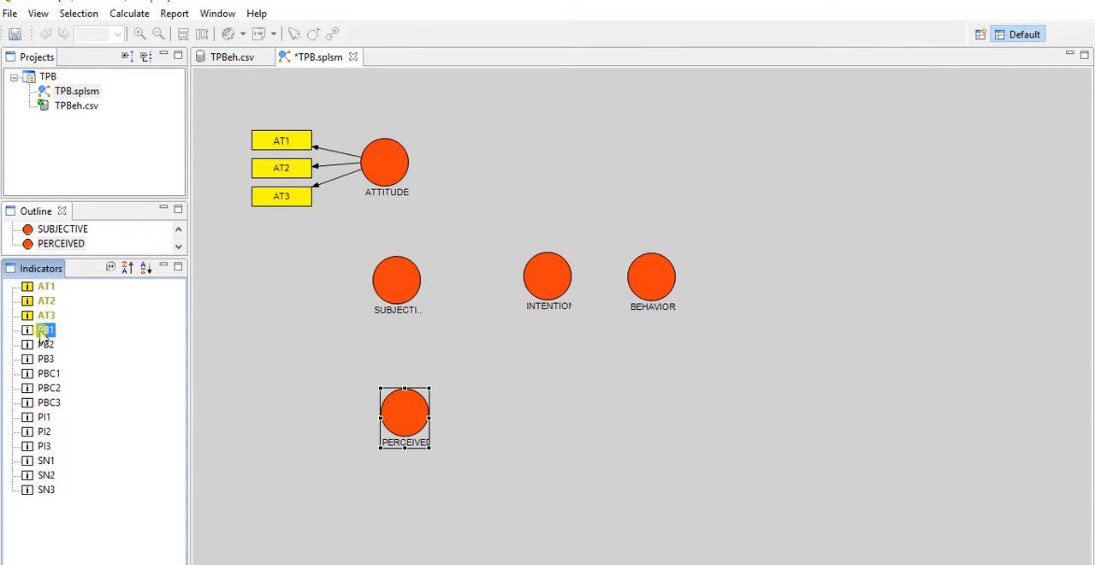
{"action": "left_click", "coordinate": [44, 358], "text": "shift"}
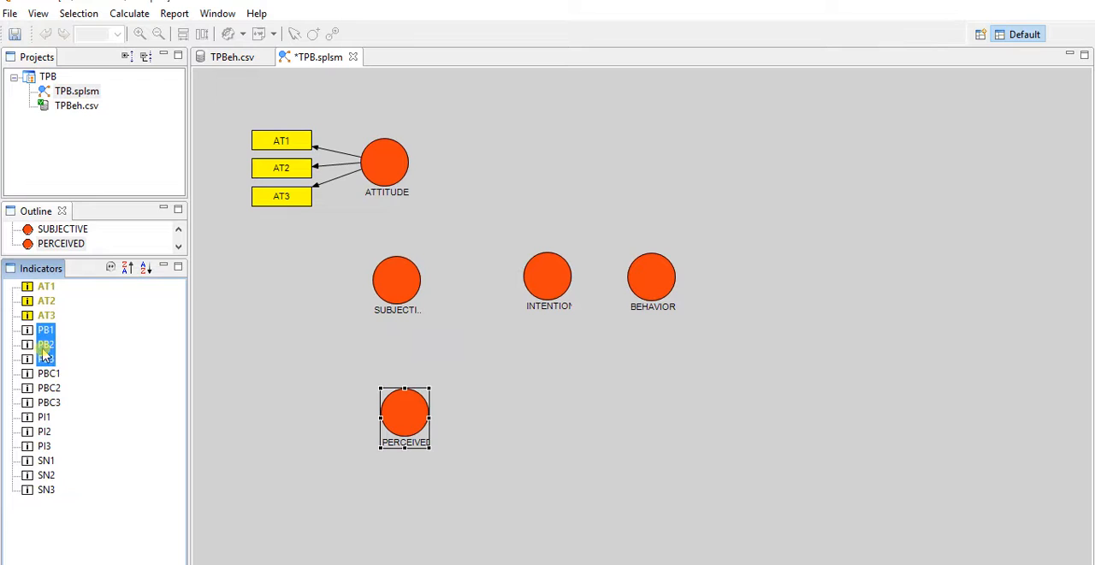
{"action": "left_click_drag", "start_coordinate": [44, 352], "coordinate": [655, 283]}
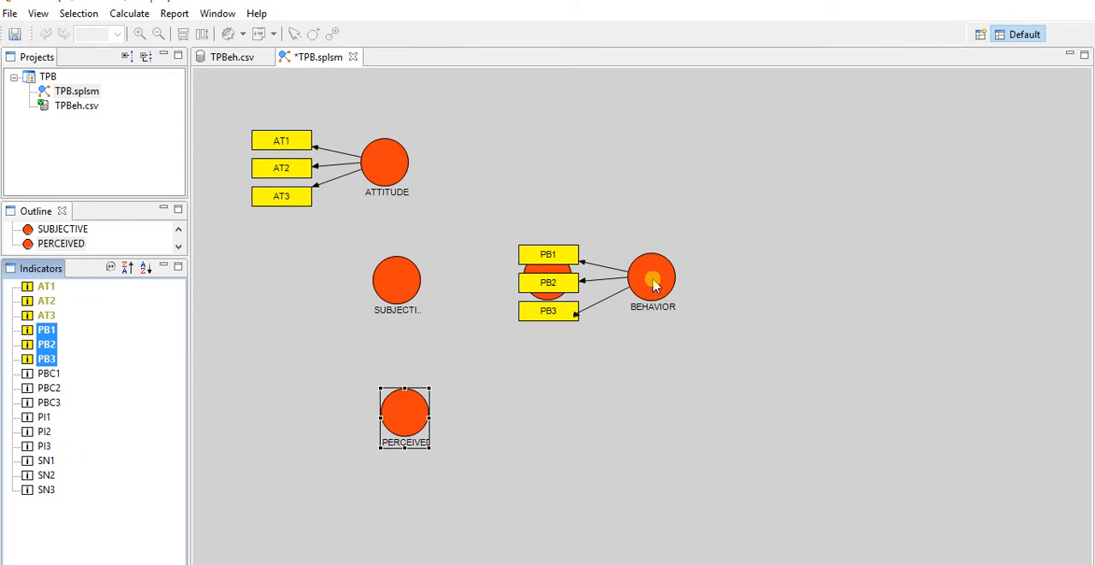
- Assign indicators PBC1 to PBC3 to PERCEIVED and indicators SN1 to SN3 to SUBJECTIVE
{"action": "left_click", "coordinate": [56, 374]}
{"action": "left_click", "coordinate": [52, 403], "text": "shift"}
{"action": "left_click_drag", "start_coordinate": [47, 385], "coordinate": [402, 422]}
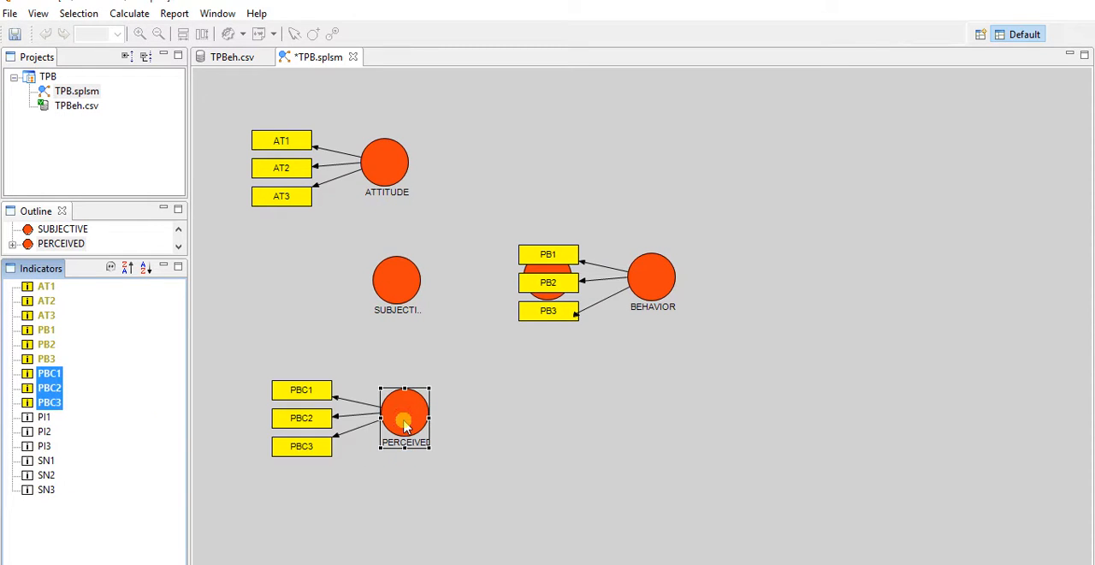
{"action": "left_click", "coordinate": [47, 461]}
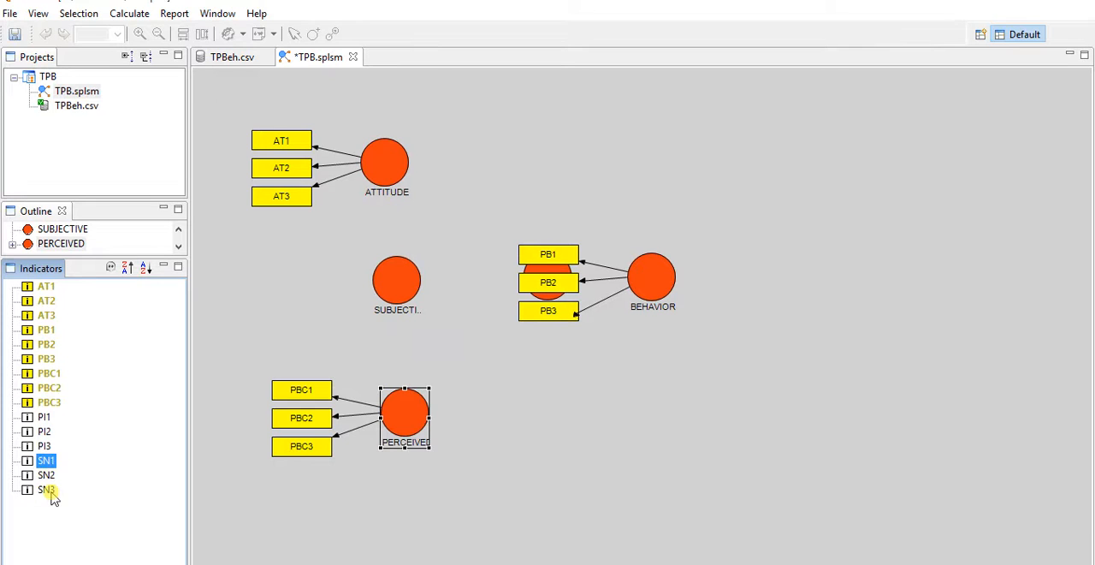
{"action": "left_click", "coordinate": [48, 491], "text": "shift"}
{"action": "left_click_drag", "start_coordinate": [44, 476], "coordinate": [392, 278]}
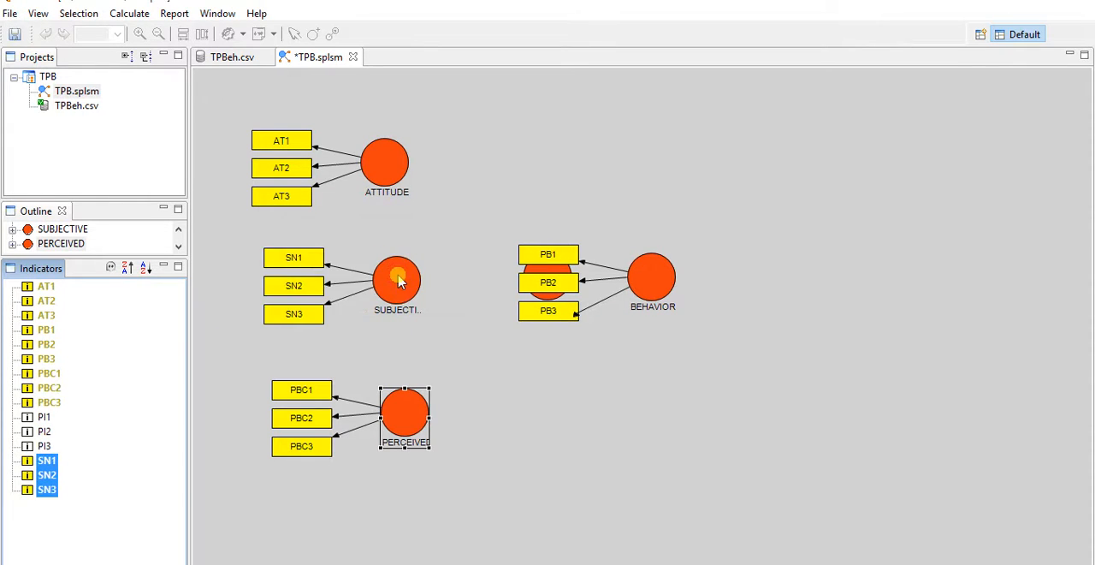
- Assign indicators PI1 to PI3 to the INTENTION latent variable
{"action": "left_click", "coordinate": [40, 419]}
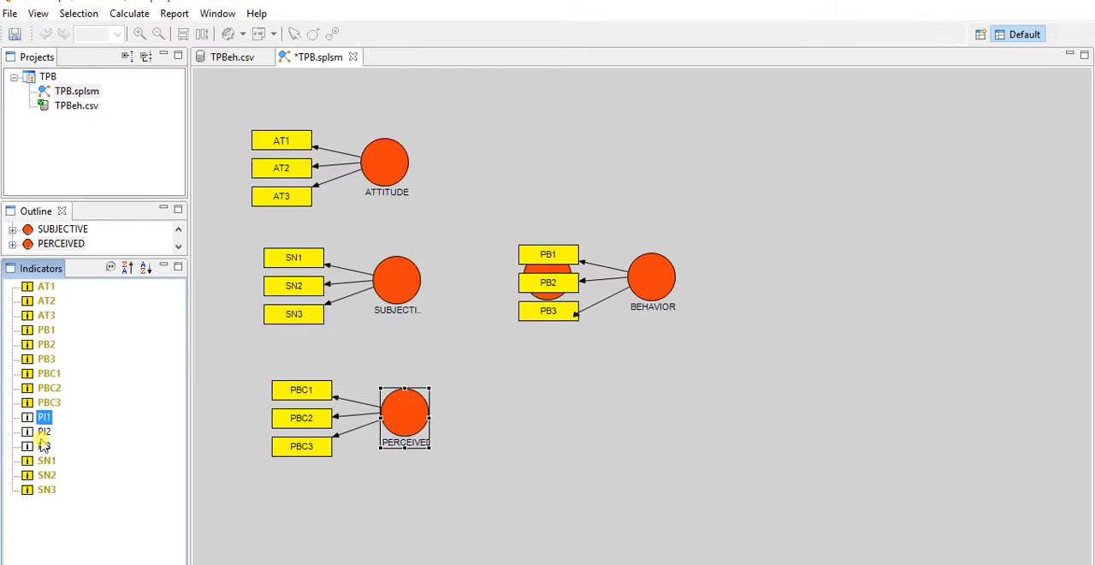
{"action": "left_click", "coordinate": [43, 447], "text": "shift"}
{"action": "left_click_drag", "start_coordinate": [44, 437], "coordinate": [550, 272]}
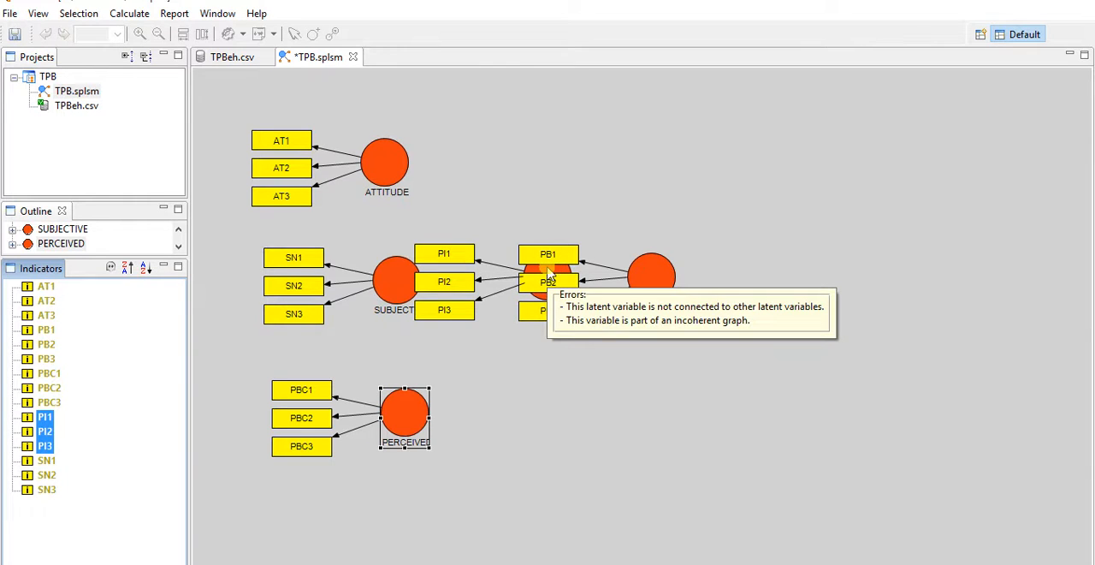
- Align the indicators of BEHAVIOR to its right side and those of INTENTION above it
{"action": "left_click", "coordinate": [402, 62]}
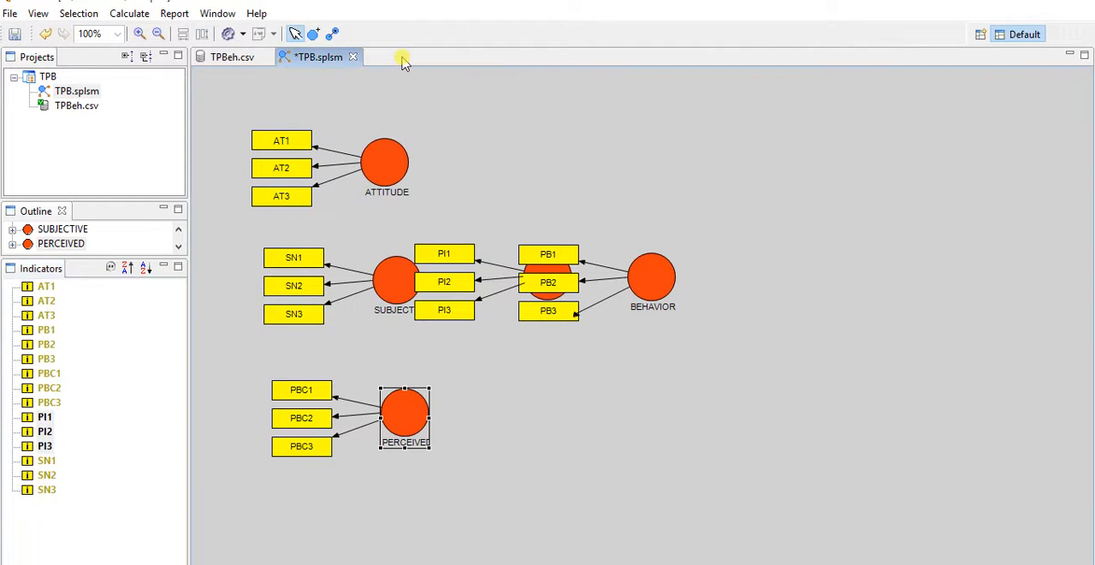
{"action": "left_click", "coordinate": [296, 35]}
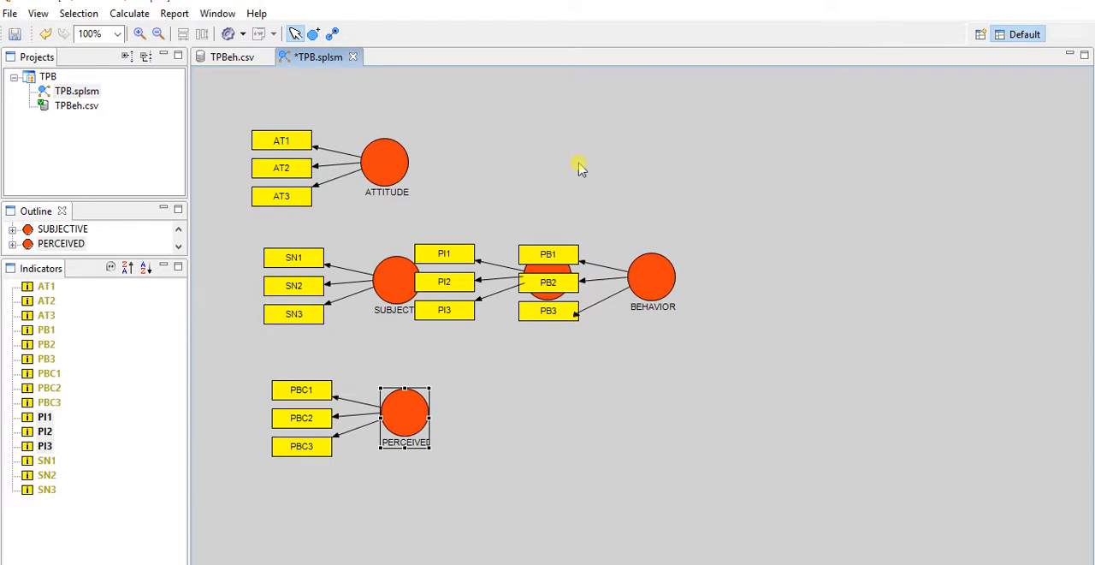
{"action": "left_click", "coordinate": [652, 274]}
{"action": "right_click", "coordinate": [652, 273]}
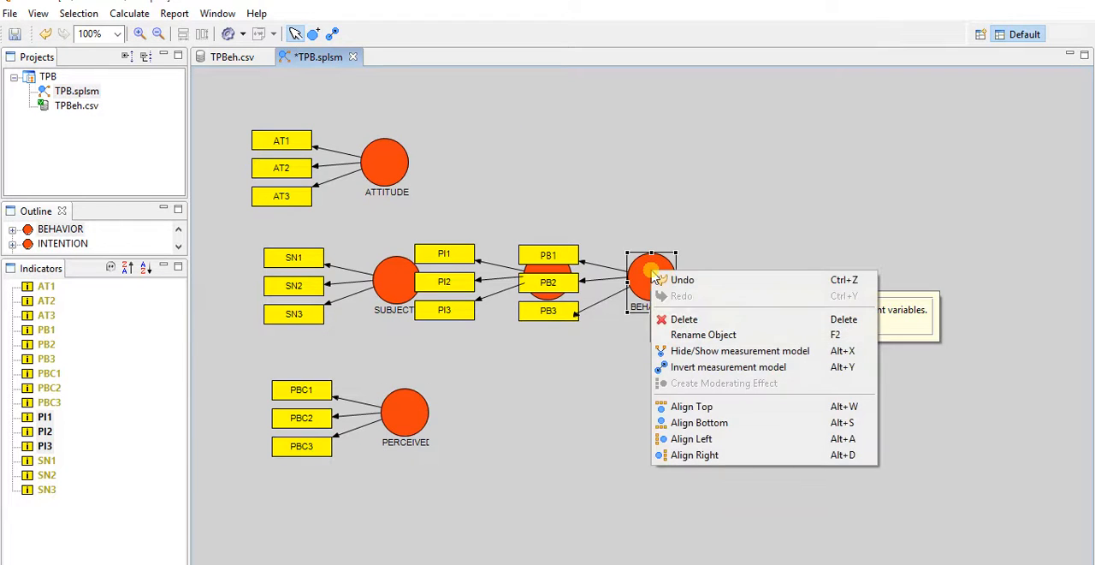
{"action": "left_click", "coordinate": [725, 456]}
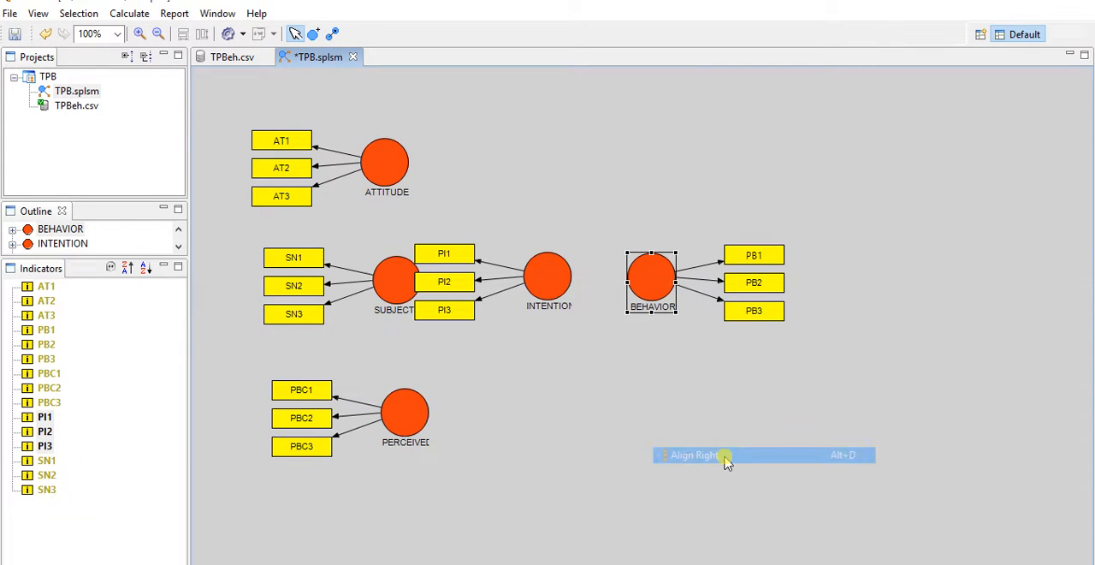
{"action": "right_click", "coordinate": [547, 285]}
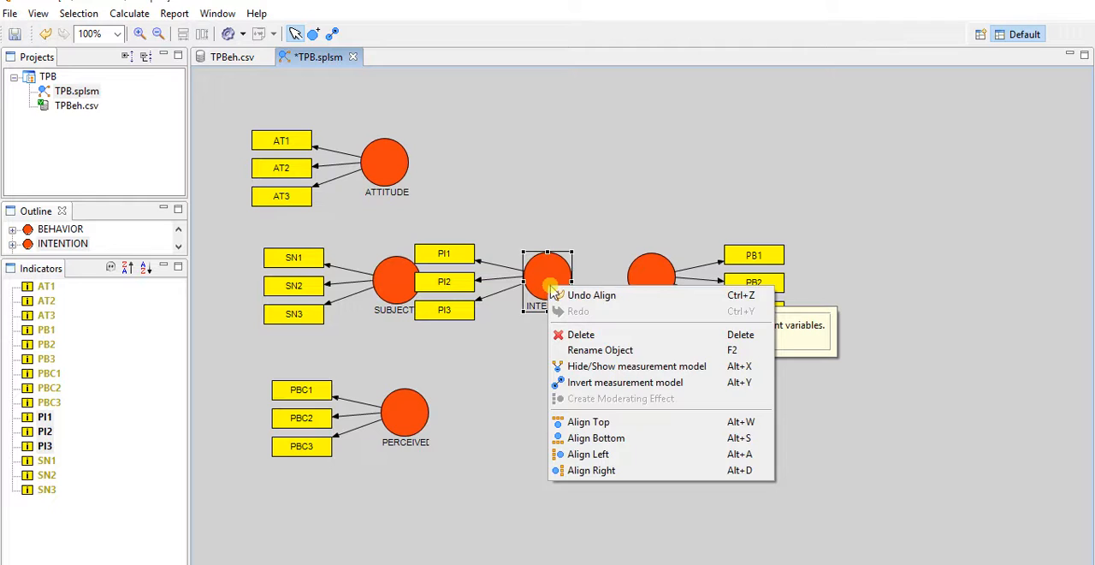
{"action": "left_click", "coordinate": [599, 422]}
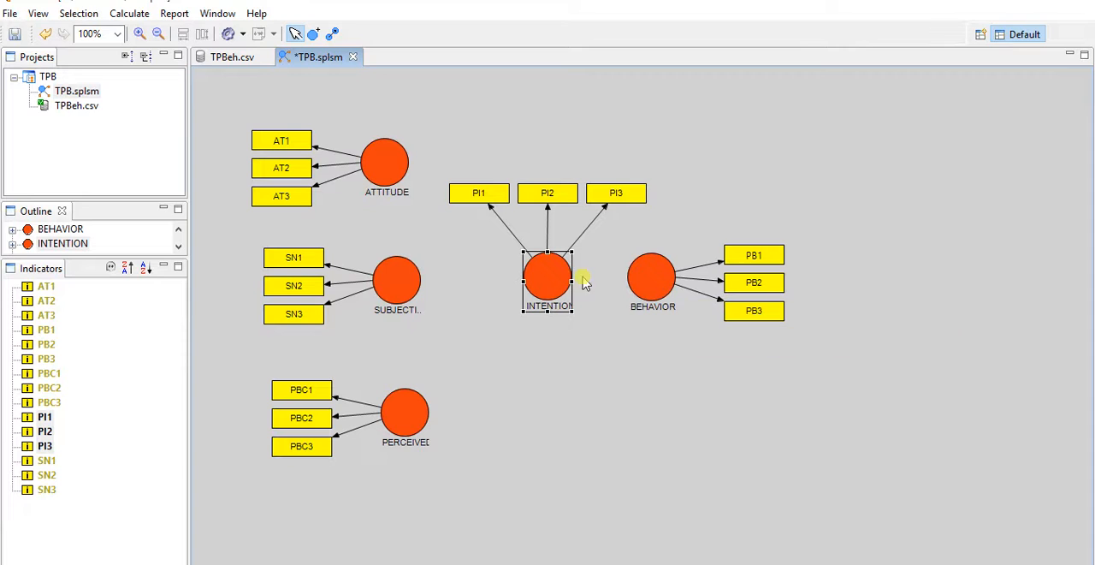
- Move SUBJECTIVE and PERCEIVED into line beneath ATTITUDE, and shift INTENTION slightly to the left
{"action": "left_click", "coordinate": [400, 275]}
{"action": "left_click_drag", "start_coordinate": [400, 276], "coordinate": [390, 276]}
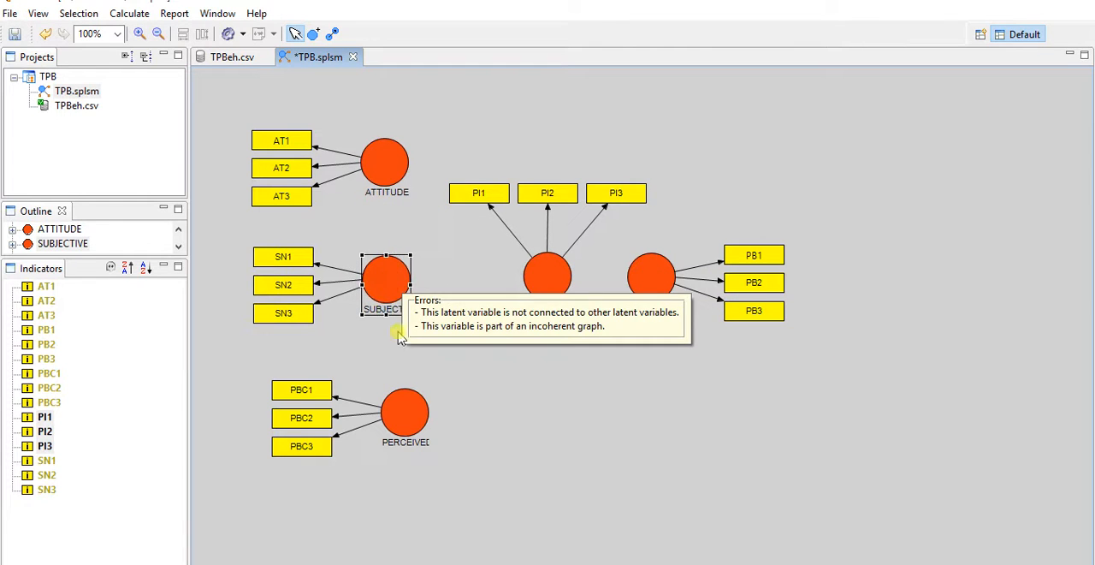
{"action": "left_click_drag", "start_coordinate": [405, 412], "coordinate": [389, 397]}
{"action": "mouse_move", "coordinate": [548, 285]}
{"action": "left_mouse_down"}
{"action": "mouse_move", "coordinate": [528, 289]}
{"action": "mouse_move", "coordinate": [535, 283]}
{"action": "left_mouse_up"}
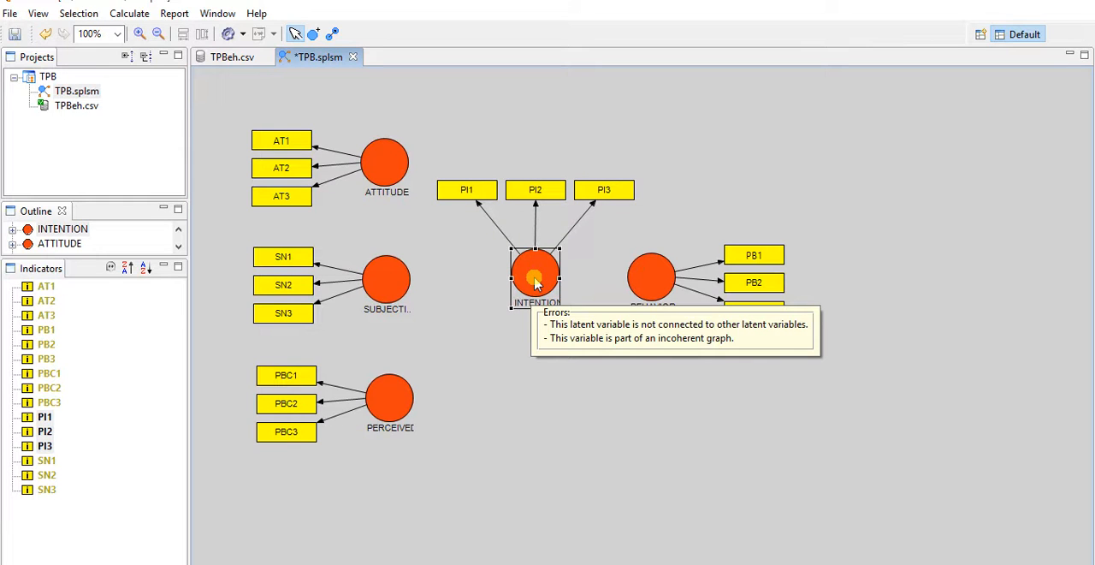
- Draw paths from ATTITUDE, SUBJECTIVE and PERCEIVED to INTENTION, and from INTENTION to BEHAVIOR
{"action": "left_click", "coordinate": [333, 34]}
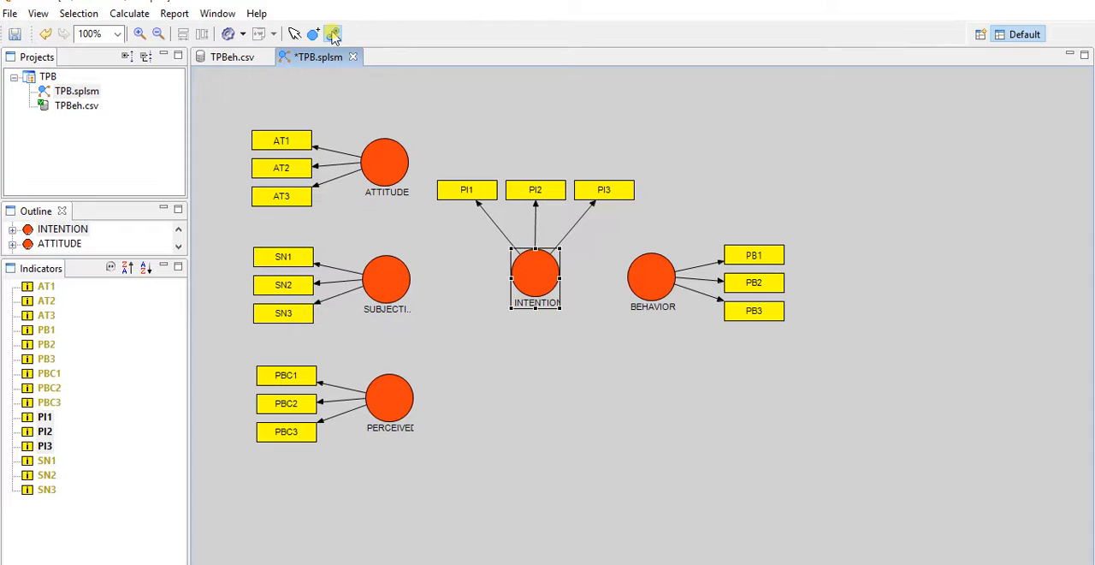
{"action": "left_click_drag", "start_coordinate": [391, 163], "coordinate": [522, 285]}
{"action": "left_click_drag", "start_coordinate": [395, 284], "coordinate": [526, 282]}
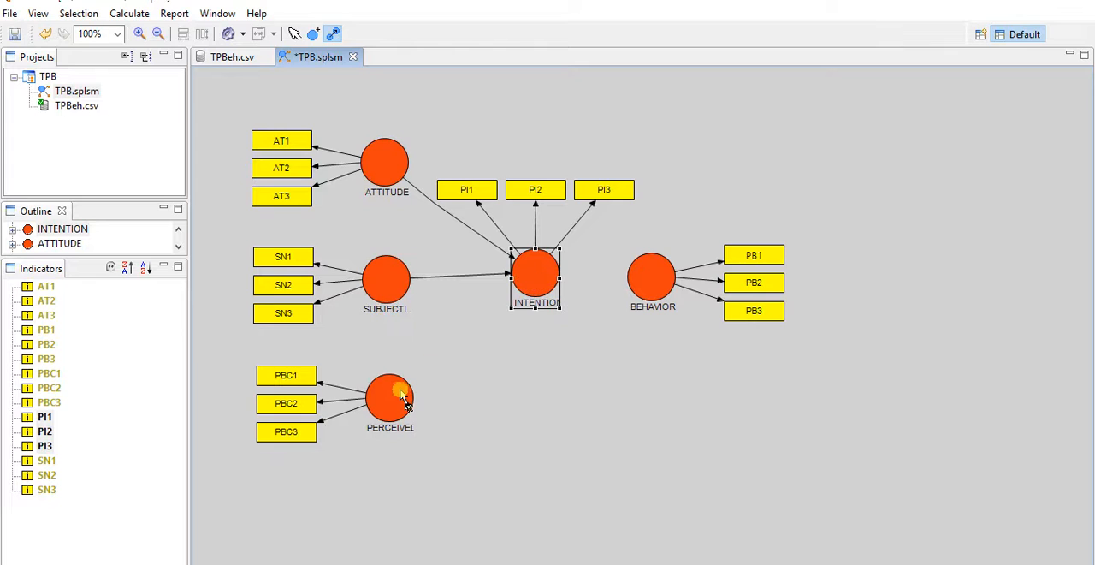
{"action": "left_click_drag", "start_coordinate": [411, 399], "coordinate": [649, 282]}
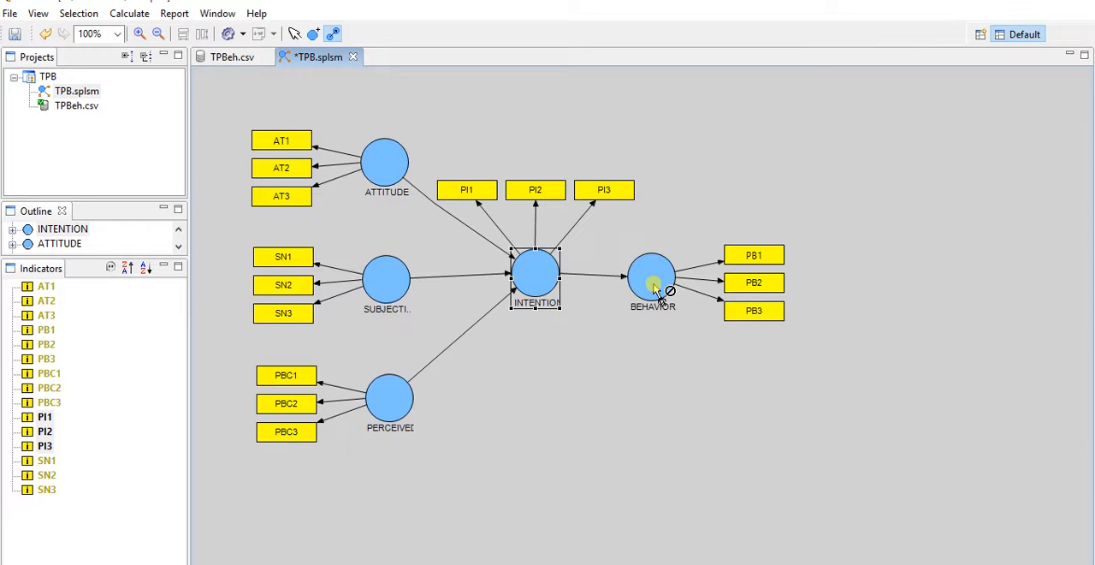
{"action": "left_click", "coordinate": [295, 33]}
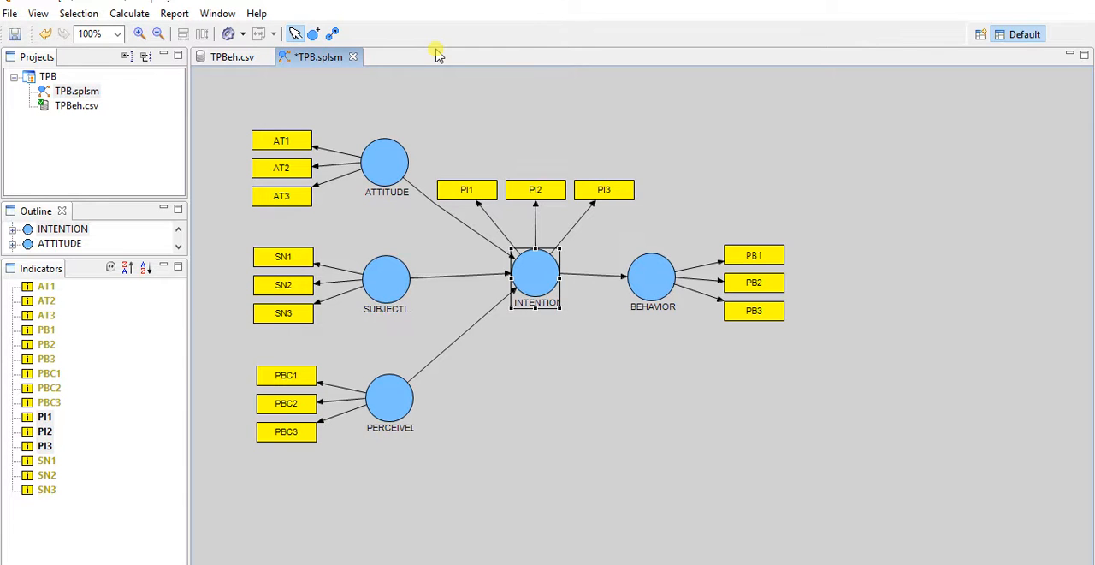
- Run the PLS Algorithm on the TPB model with Mean Replacement as the missing value algorithm
{"action": "left_click", "coordinate": [128, 18]}
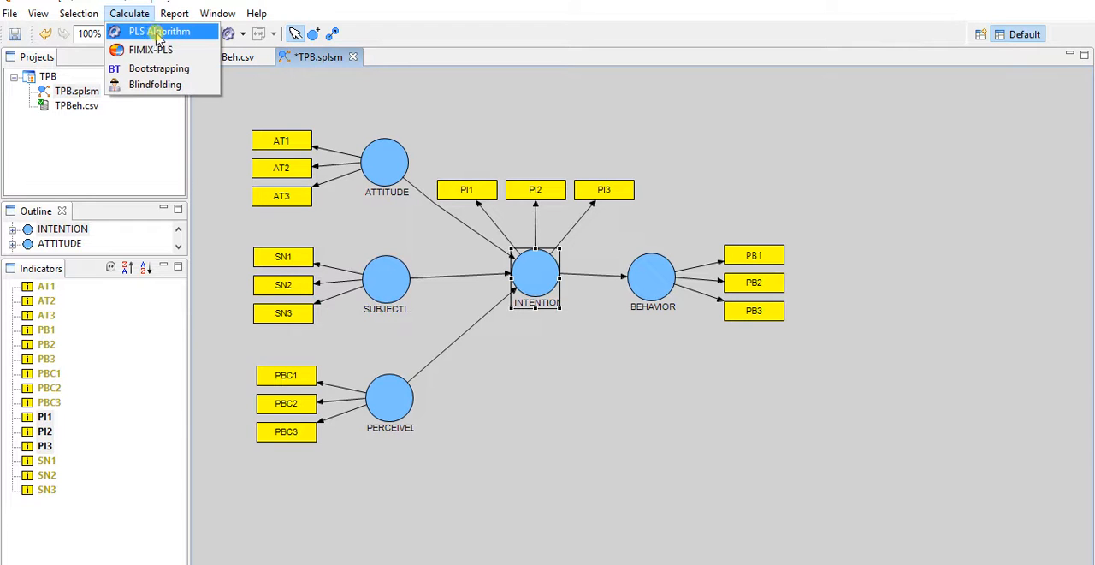
{"action": "left_click", "coordinate": [157, 35]}
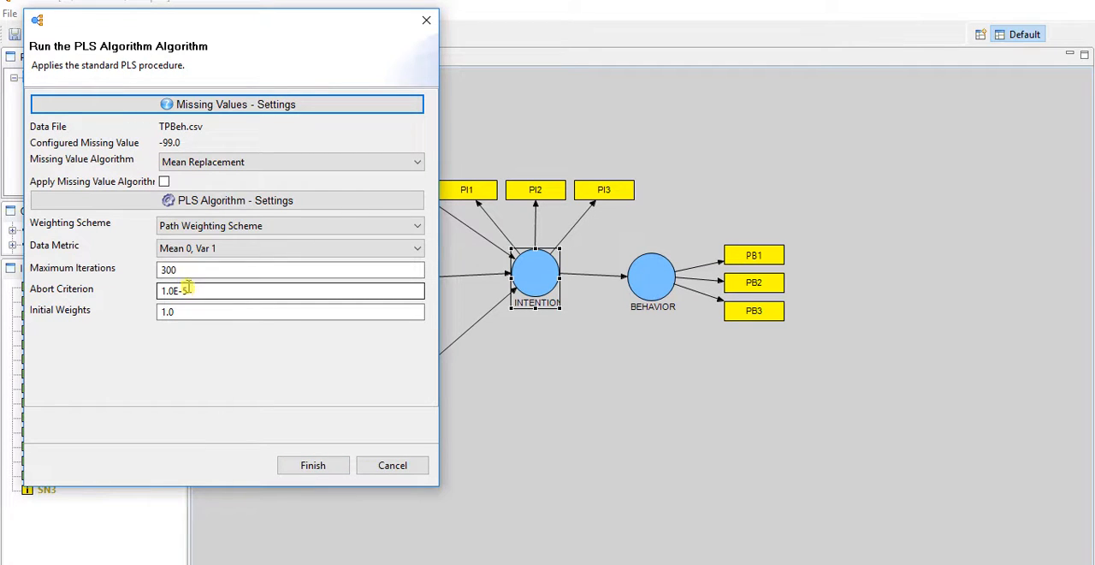
{"action": "left_click", "coordinate": [218, 168]}
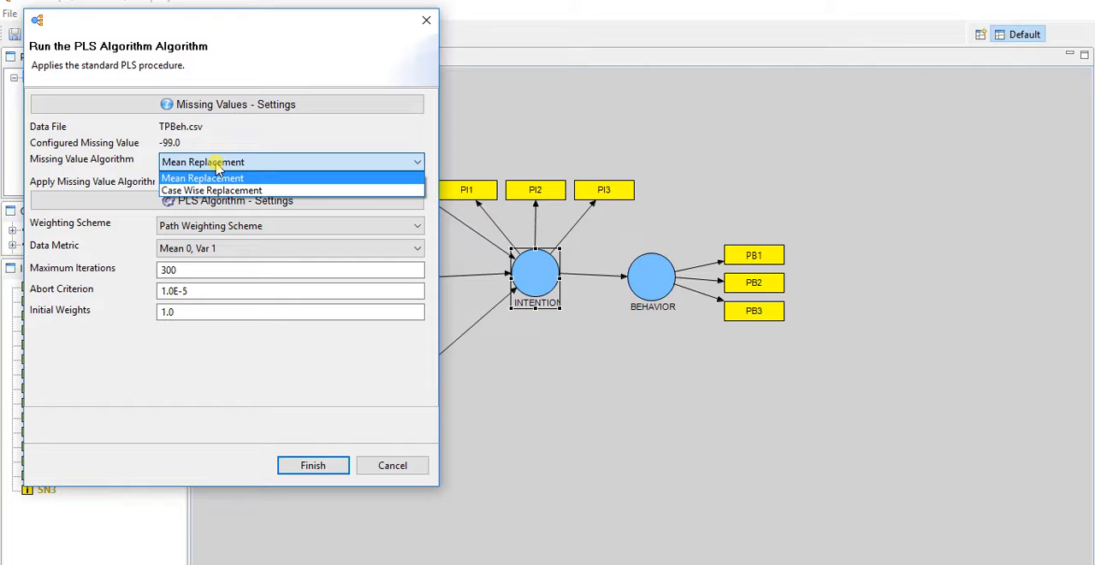
{"action": "left_click", "coordinate": [217, 166]}
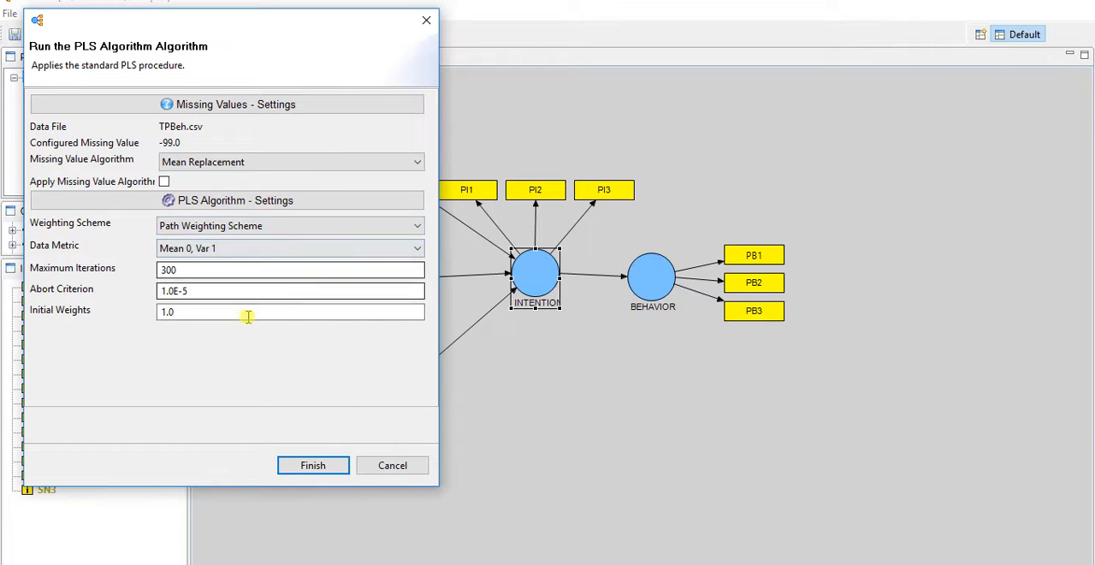
{"action": "left_click", "coordinate": [312, 465]}
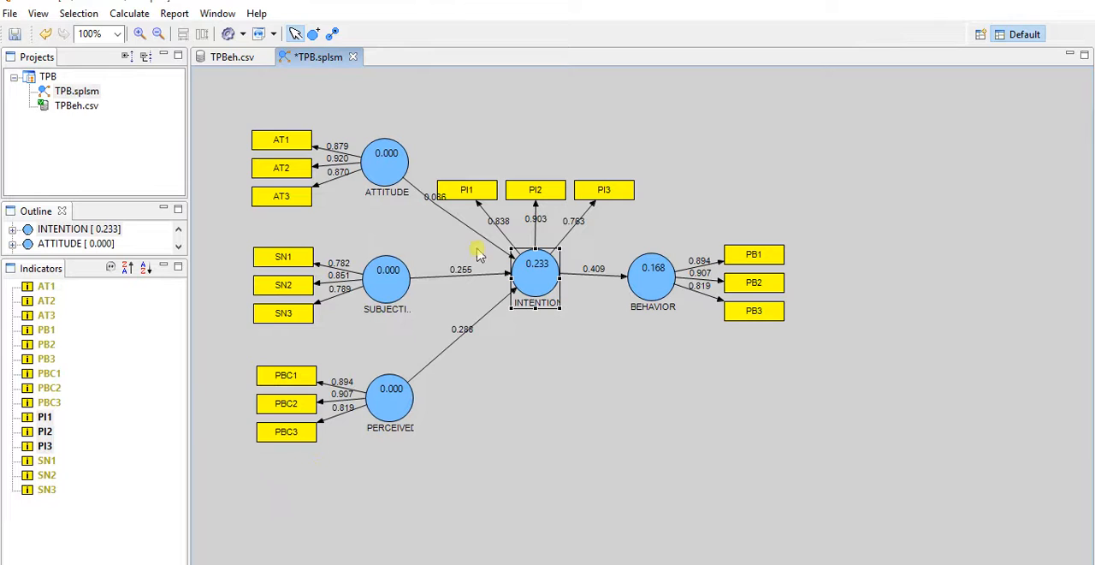
{"action": "left_click", "coordinate": [654, 427]}
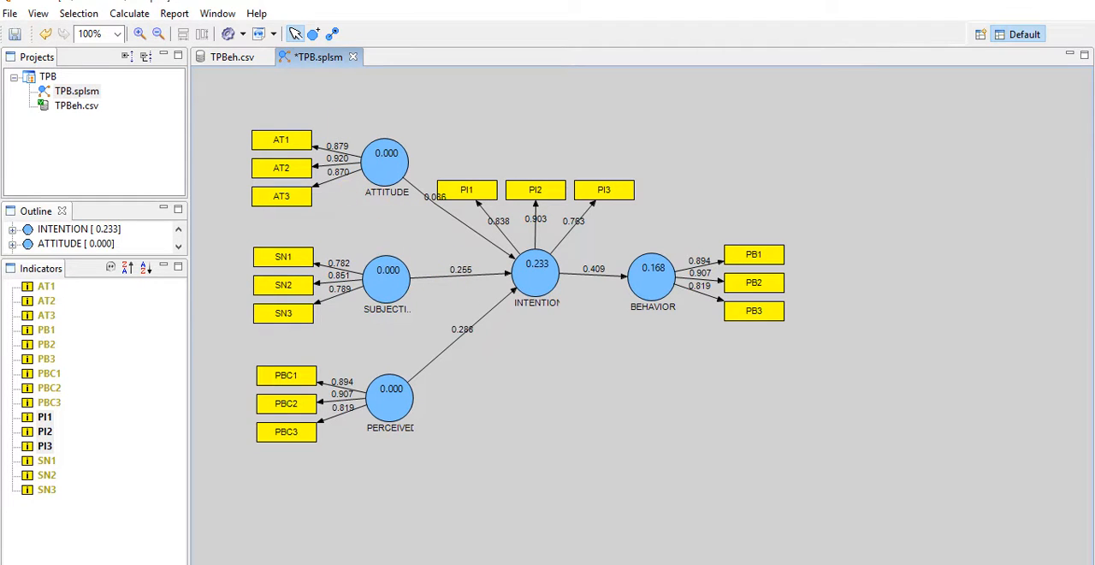
- Switch to the PLS-SEM path model notes in Adobe Reader, review the three important estimation results, and return to SmartPLS
{"action": "mouse_move", "coordinate": [530, 564]}
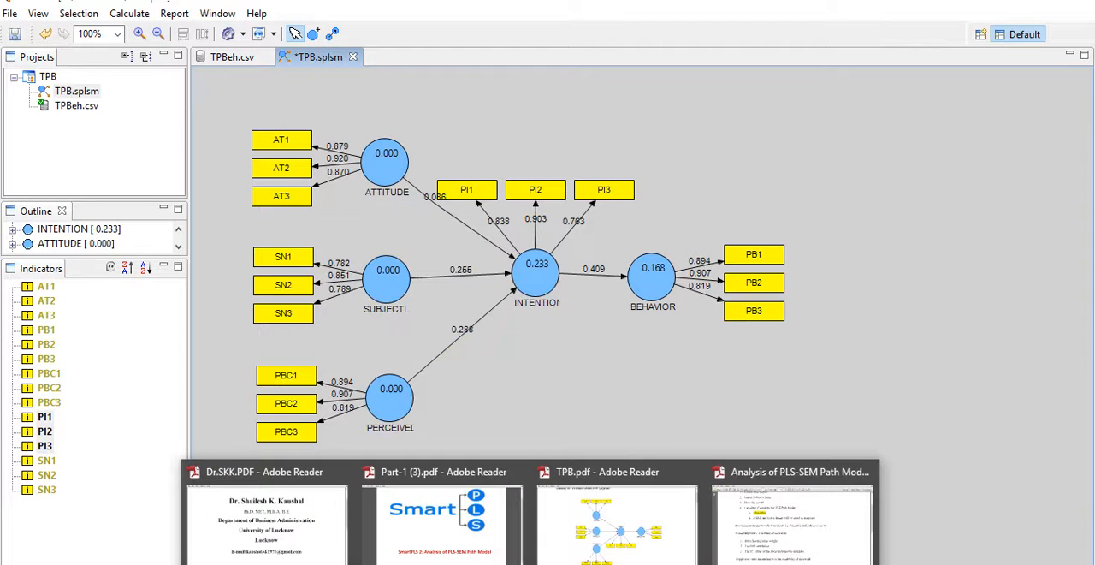
{"action": "left_click", "coordinate": [749, 529]}
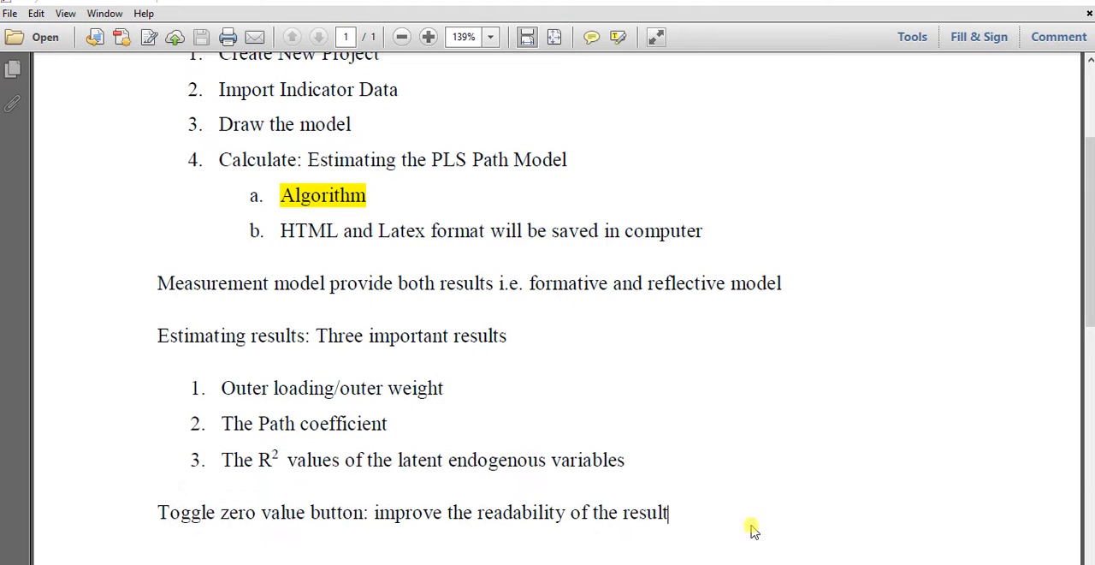
{"action": "left_click_drag", "start_coordinate": [223, 388], "coordinate": [441, 388]}
{"action": "left_click_drag", "start_coordinate": [224, 422], "coordinate": [362, 428]}
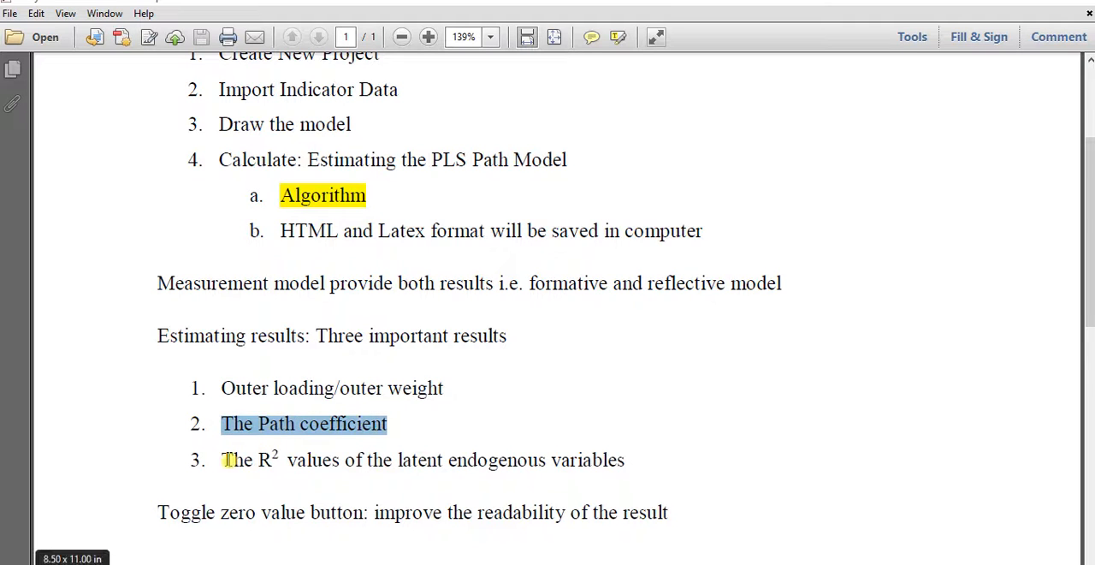
{"action": "left_click_drag", "start_coordinate": [228, 460], "coordinate": [419, 435]}
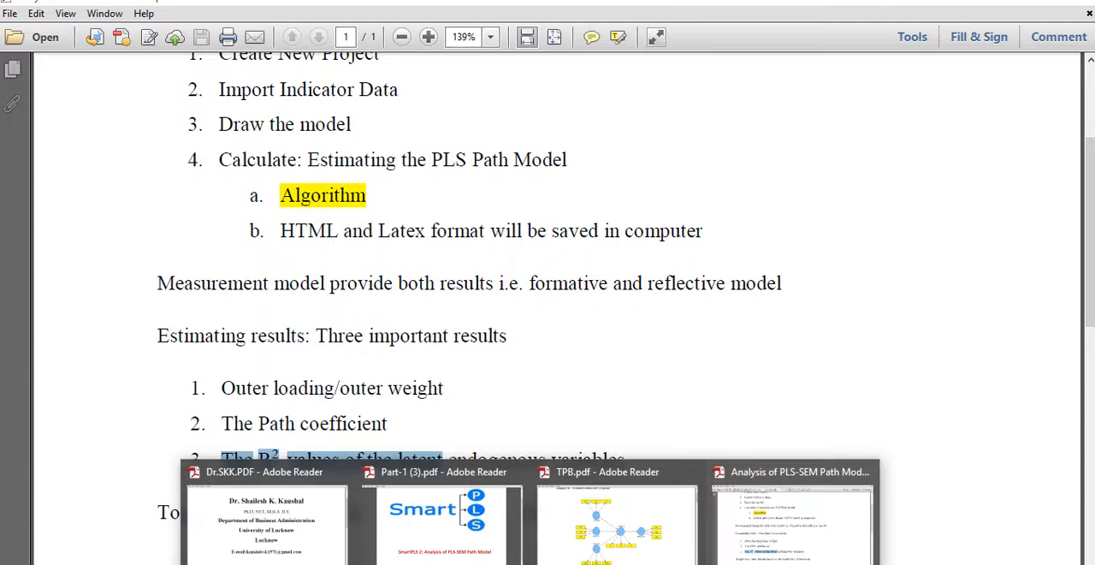
{"action": "mouse_move", "coordinate": [530, 563]}
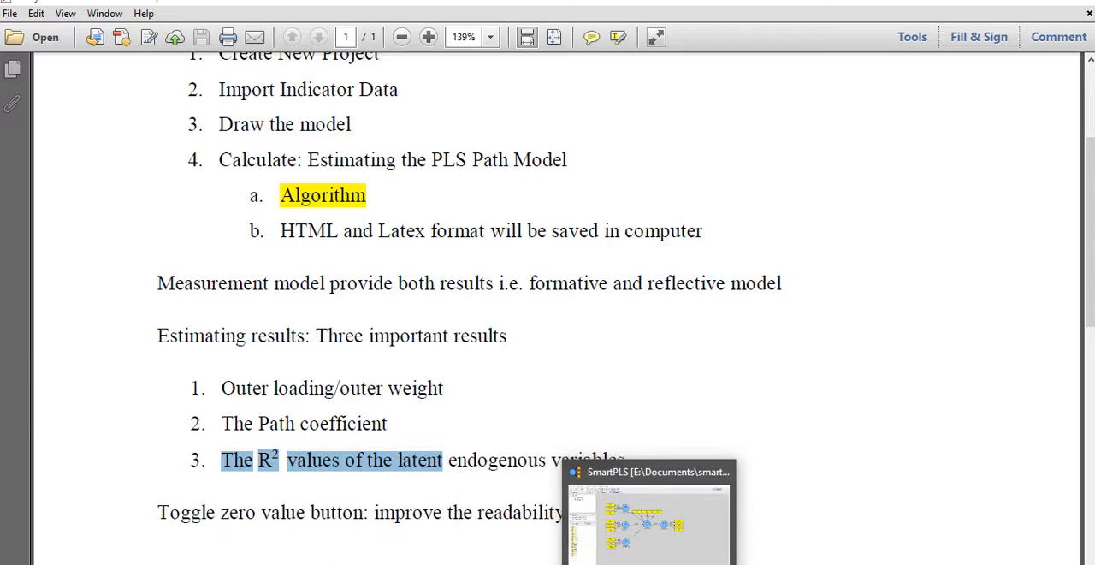
{"action": "left_click", "coordinate": [648, 562]}
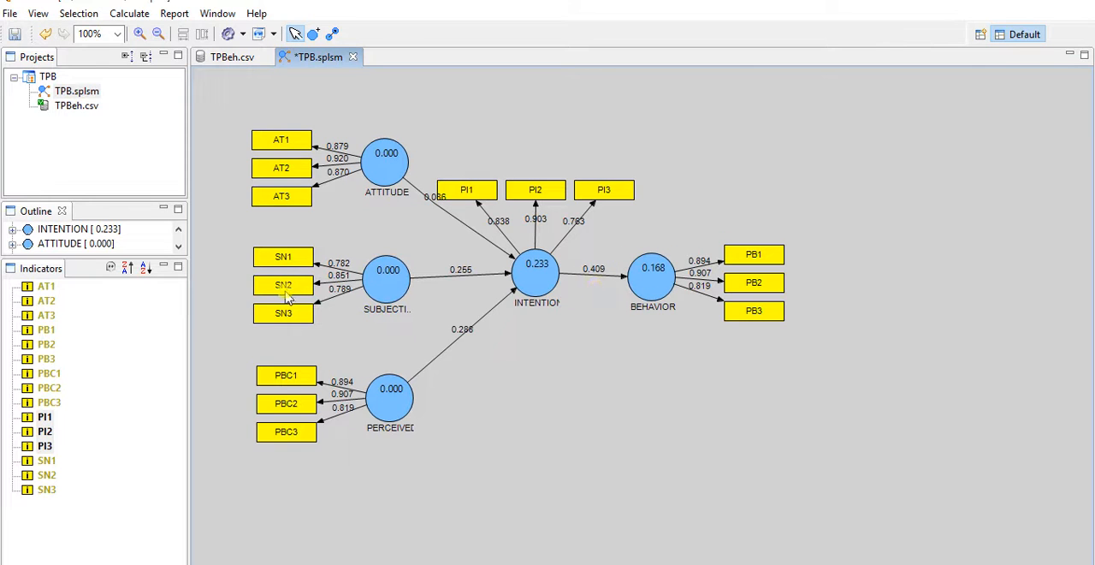
- Generate the Html (Print) report of the calculation and examine its Outer Loadings and Path Coefficients tables
{"action": "left_click", "coordinate": [174, 15]}
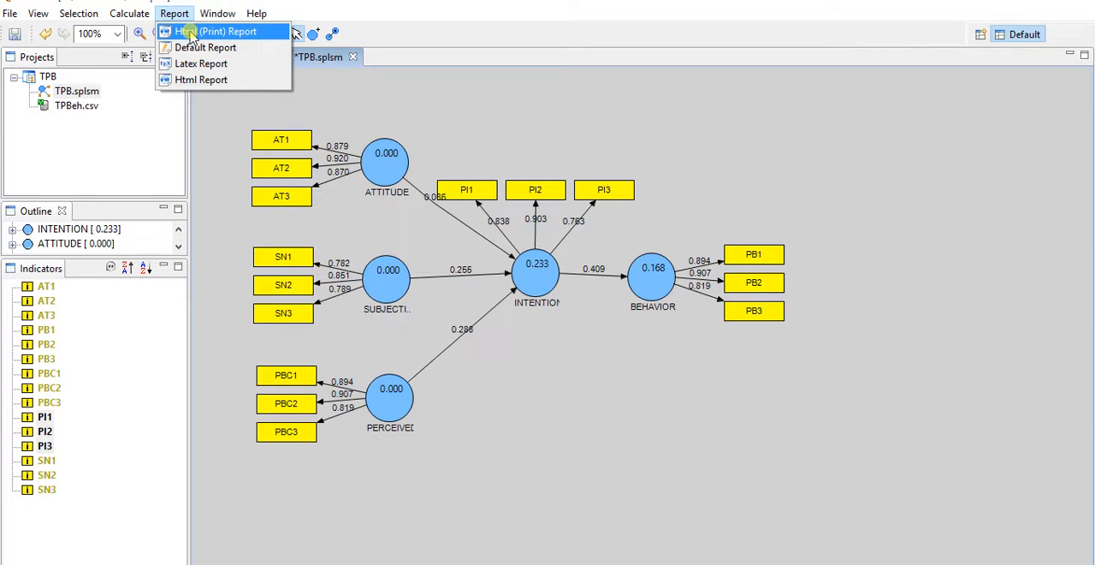
{"action": "left_click", "coordinate": [190, 34]}
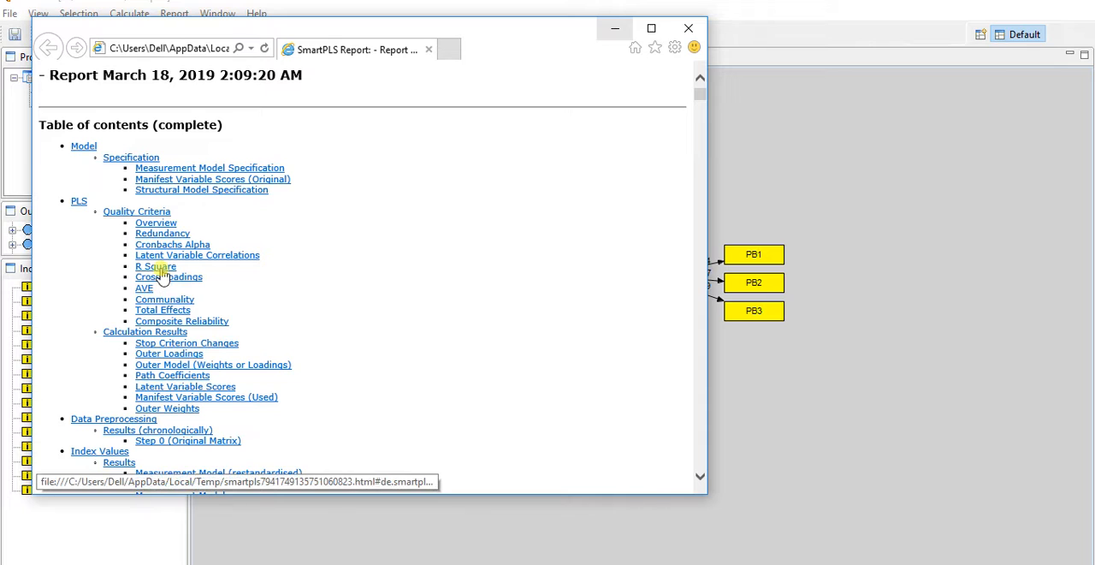
{"action": "left_click", "coordinate": [178, 354]}
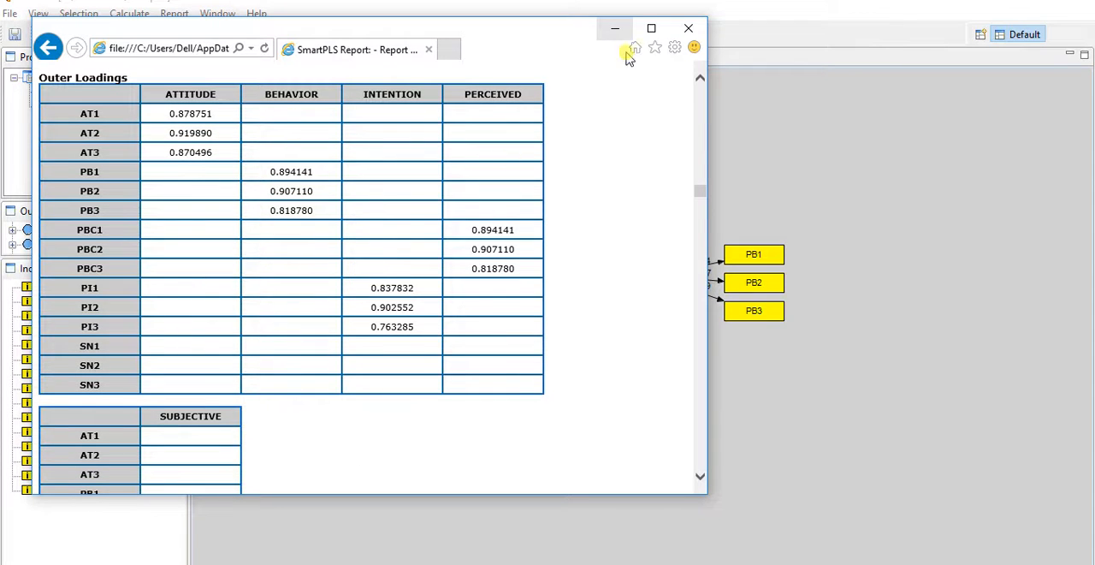
{"action": "left_click", "coordinate": [48, 47]}
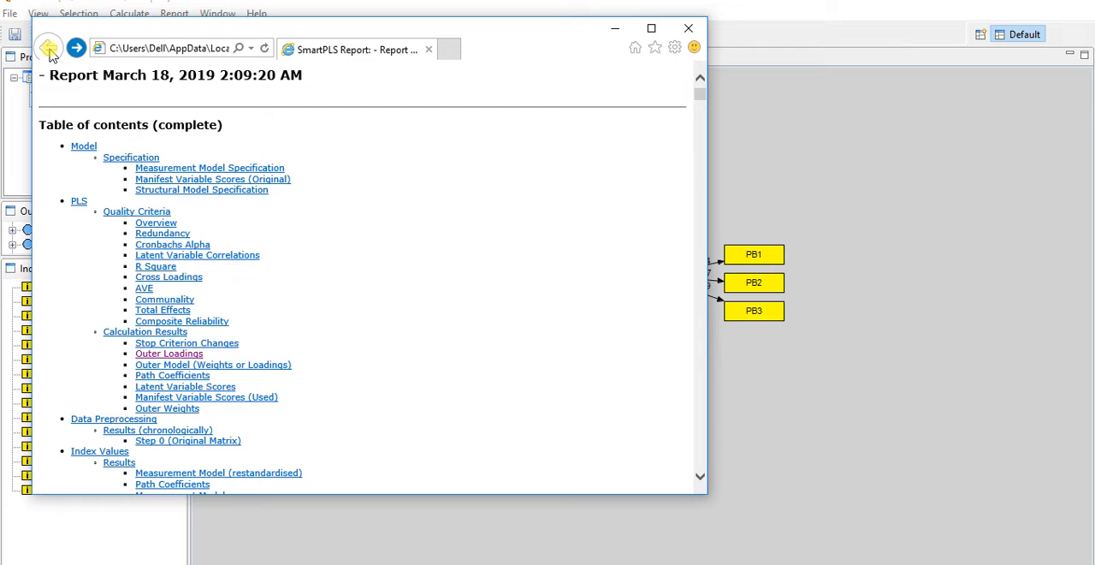
{"action": "left_click", "coordinate": [195, 376]}
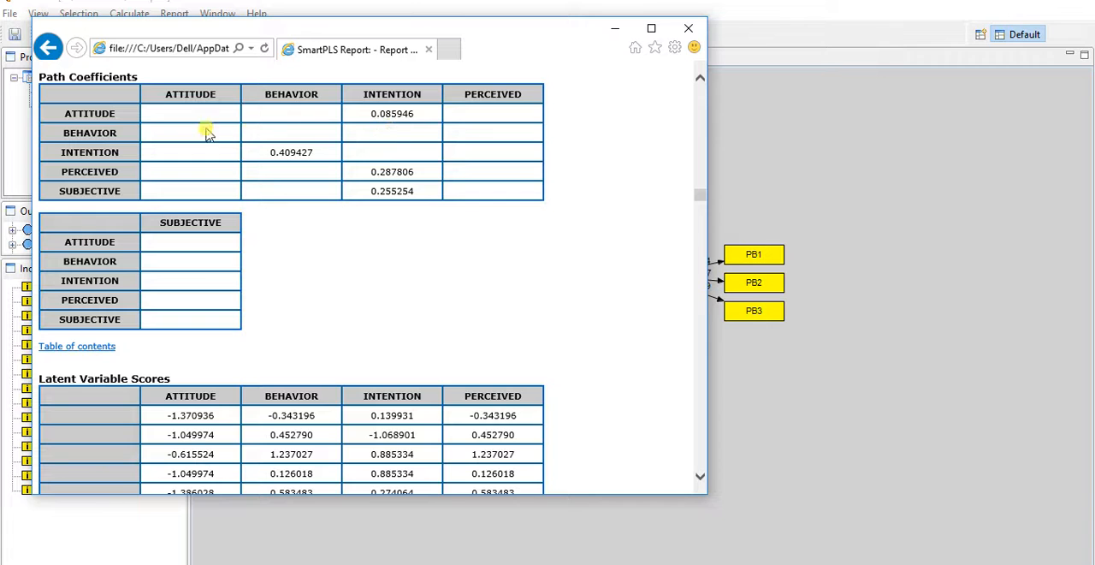
{"action": "left_click", "coordinate": [50, 49]}
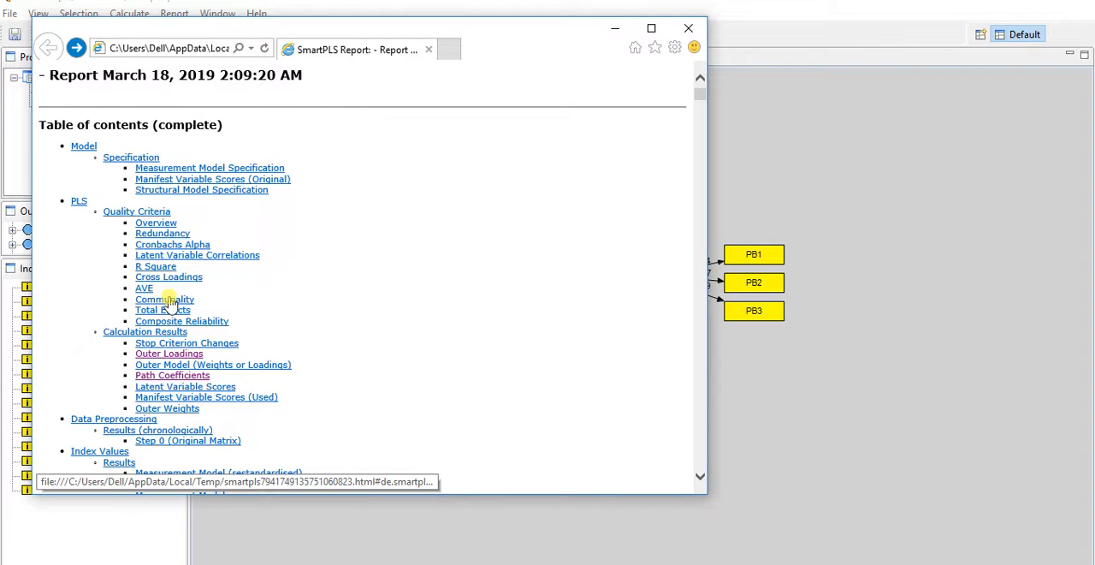
- Examine the report's R Square table alongside the path model, and close the report
{"action": "left_click", "coordinate": [158, 267]}
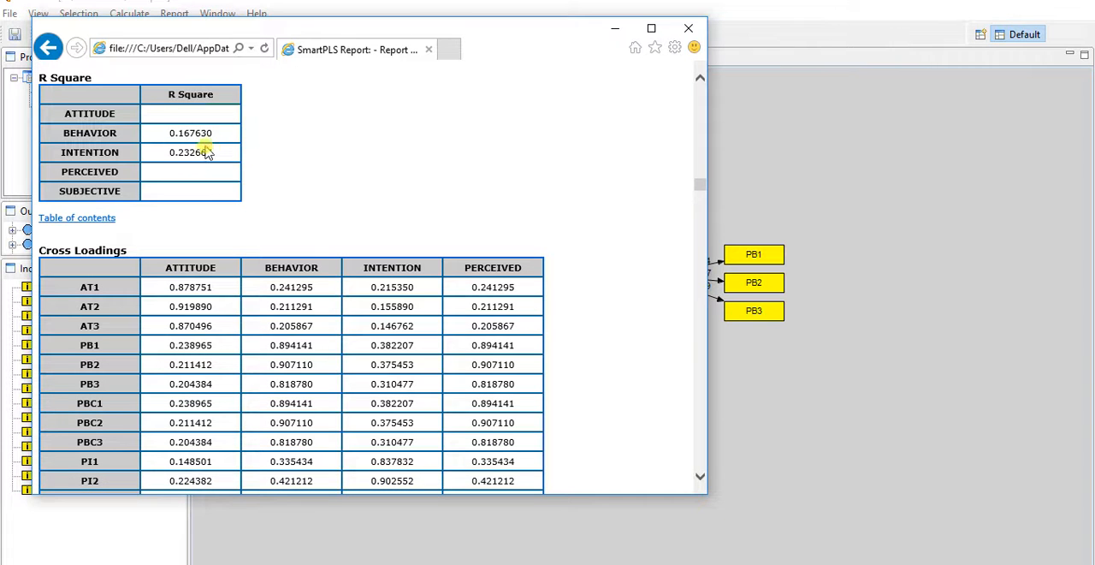
{"action": "left_click_drag", "start_coordinate": [532, 36], "coordinate": [628, 314]}
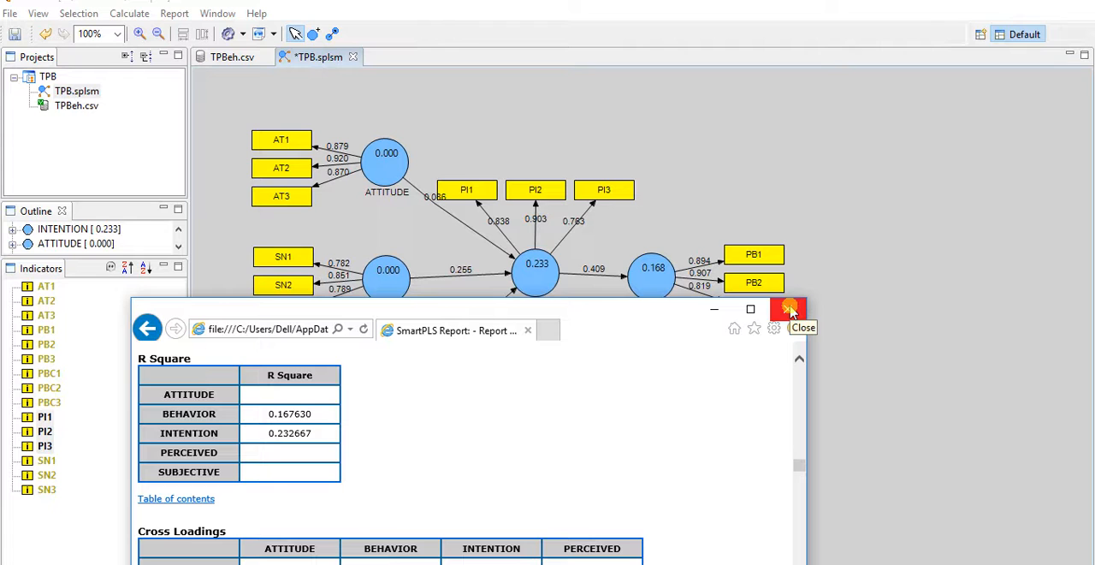
{"action": "left_click", "coordinate": [147, 330]}
{"action": "left_click", "coordinate": [147, 331]}
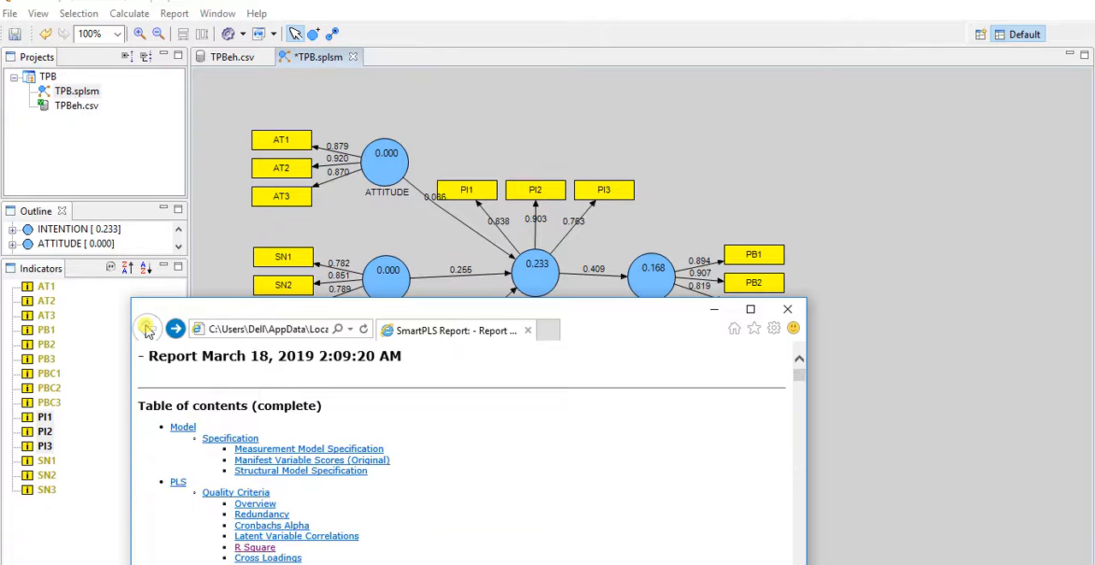
{"action": "left_click", "coordinate": [787, 310]}
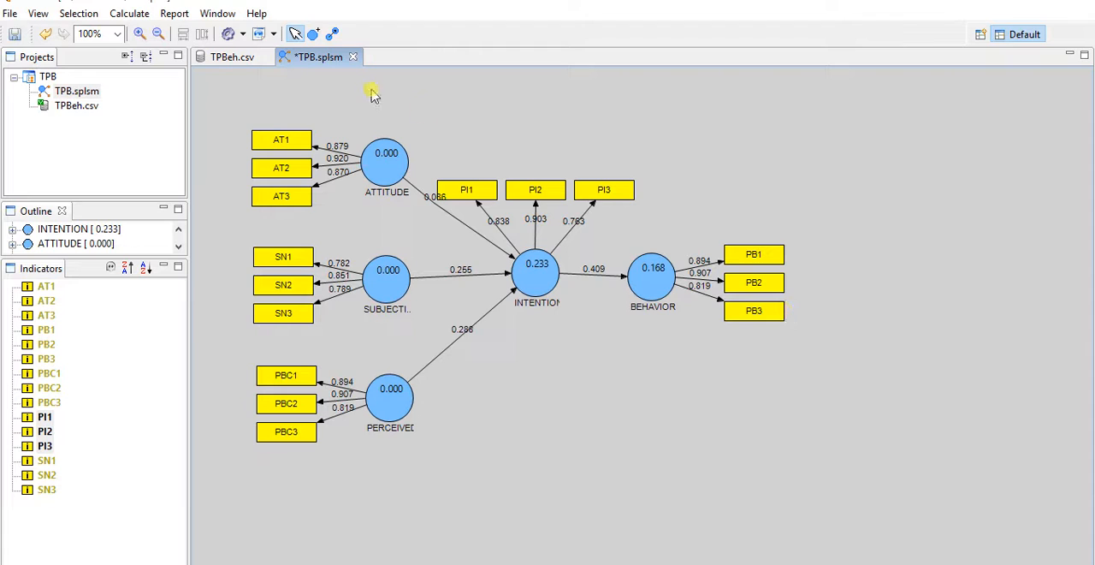